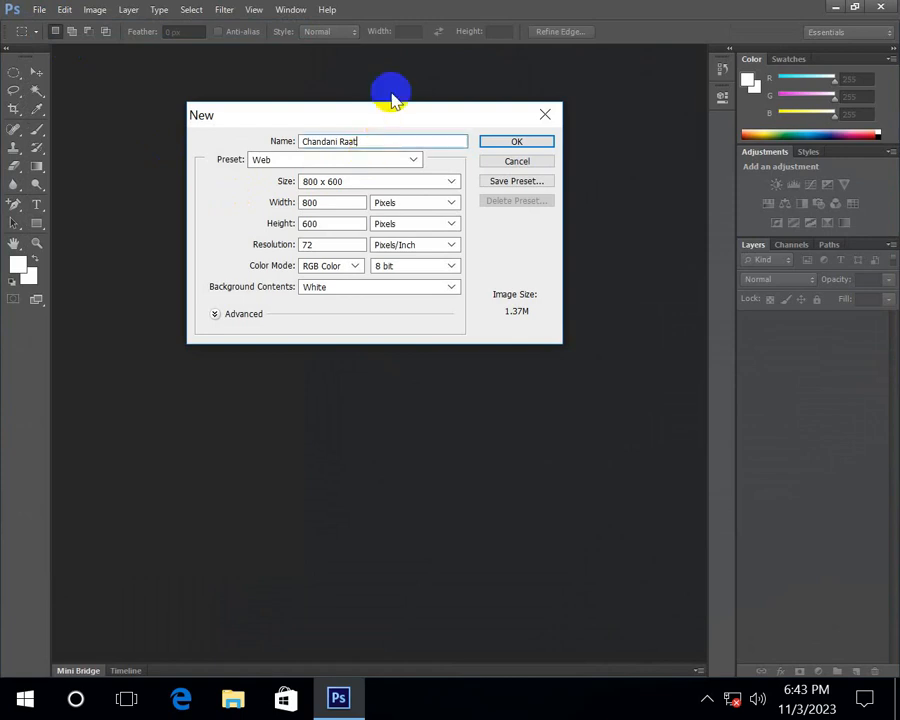
Create the 800 x 600 pixel Chandani Raat document at 72 pixels/inch in RGB Color with a white background.
click(516, 143)
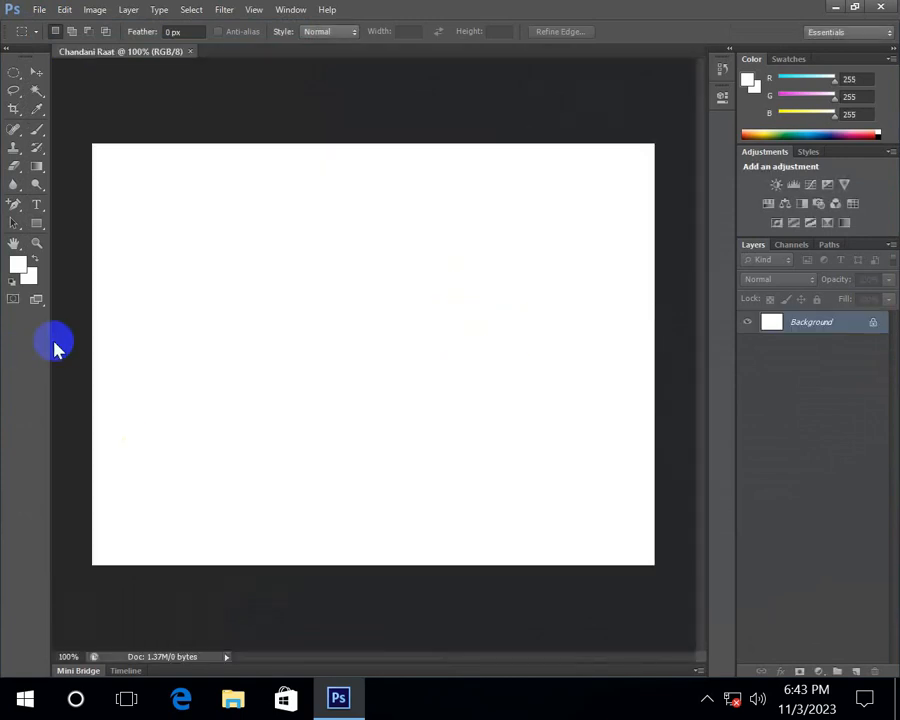
scroll(225, 398, up, 1)
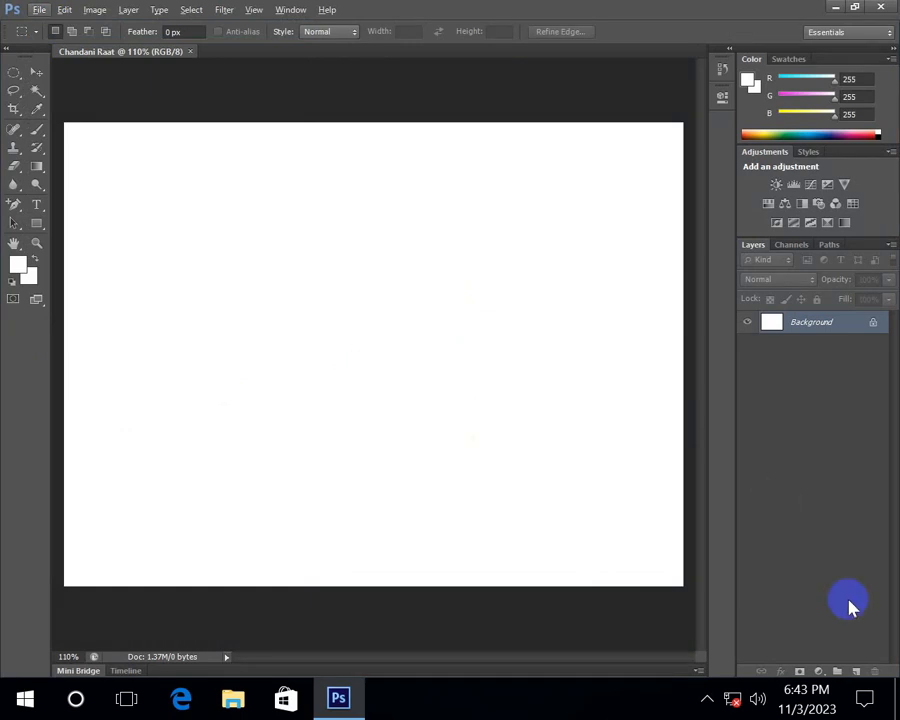
Add a new layer above the background and fill it with black (#000000) as the foreground colour.
click(855, 671)
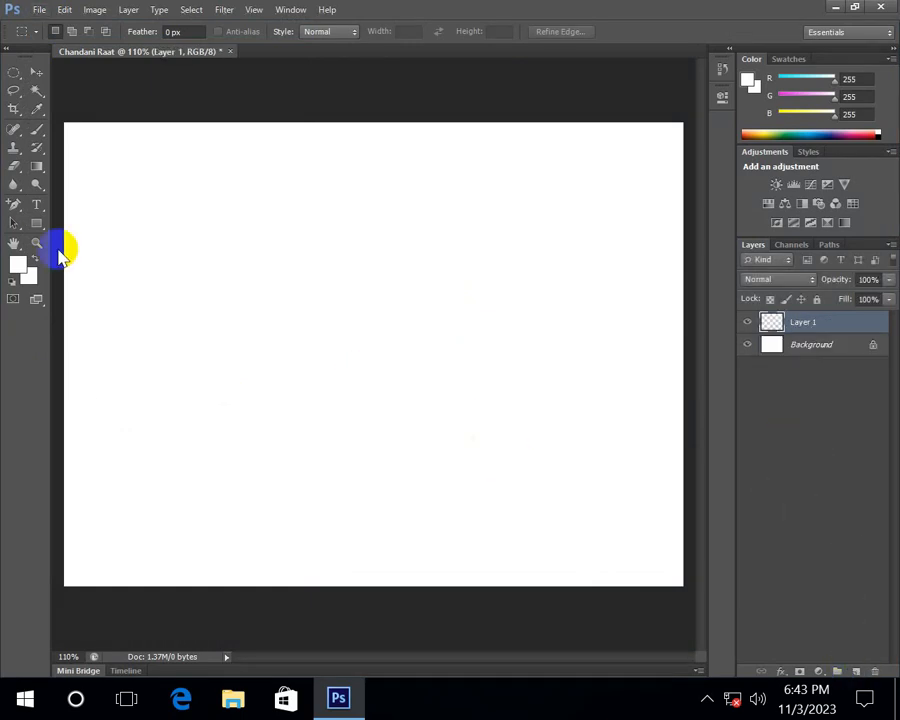
click(16, 263)
click(220, 325)
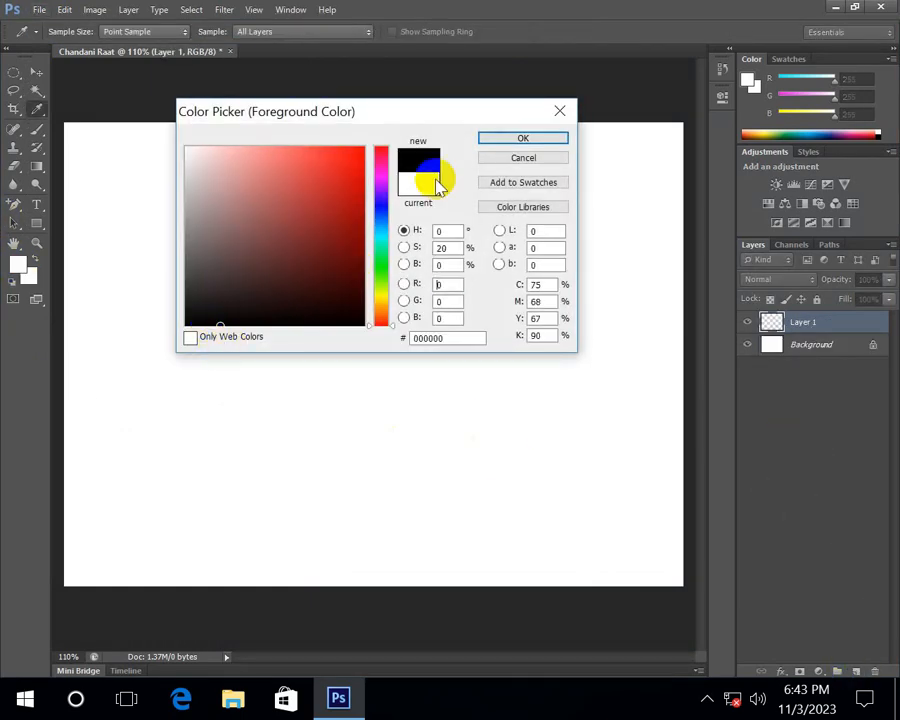
click(506, 143)
key(m)
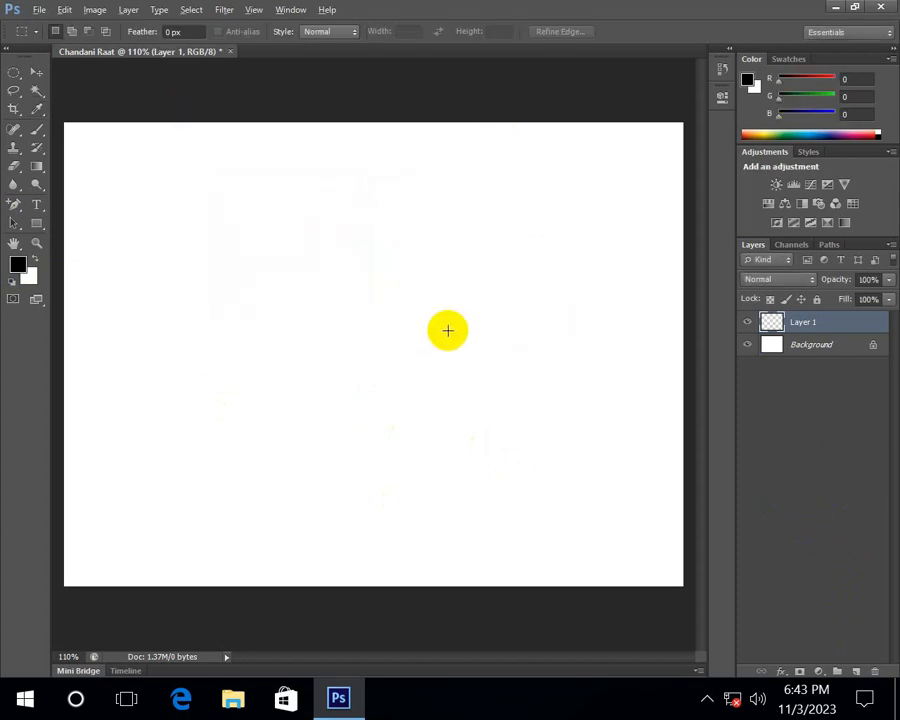
key(alt+BackSpace)
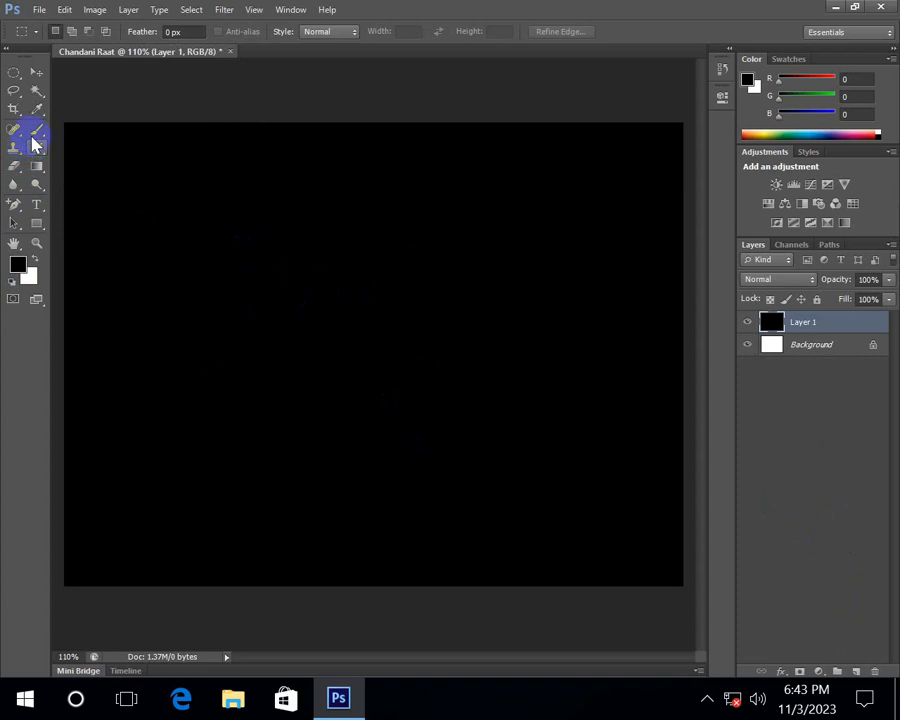
Set the foreground colour to bright green #03f219 and the background colour to a dark green.
click(22, 267)
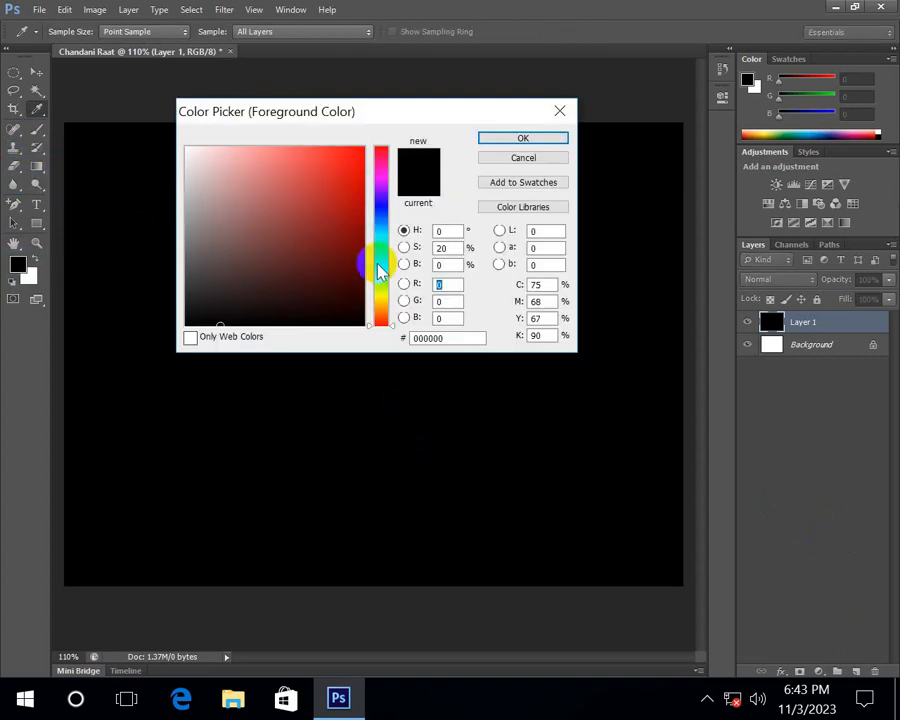
click(380, 262)
drag(351, 197, 363, 155)
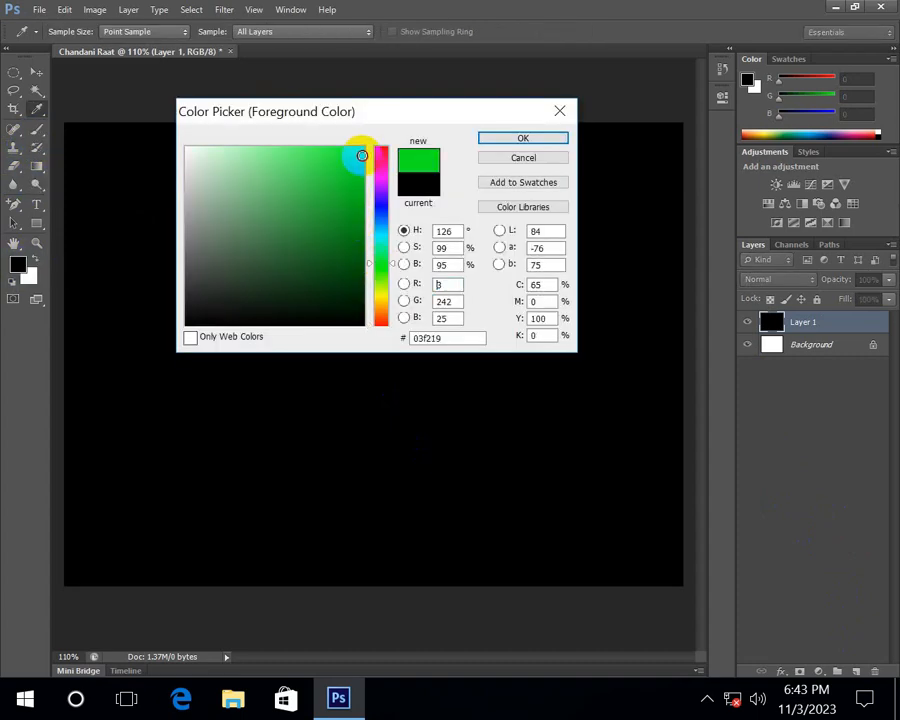
click(502, 142)
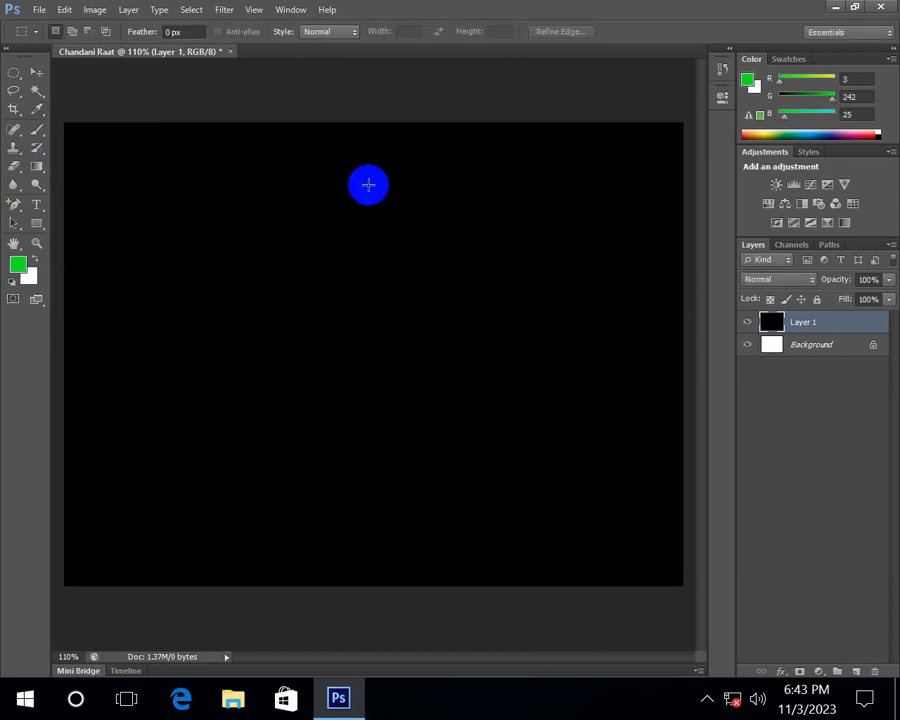
click(33, 280)
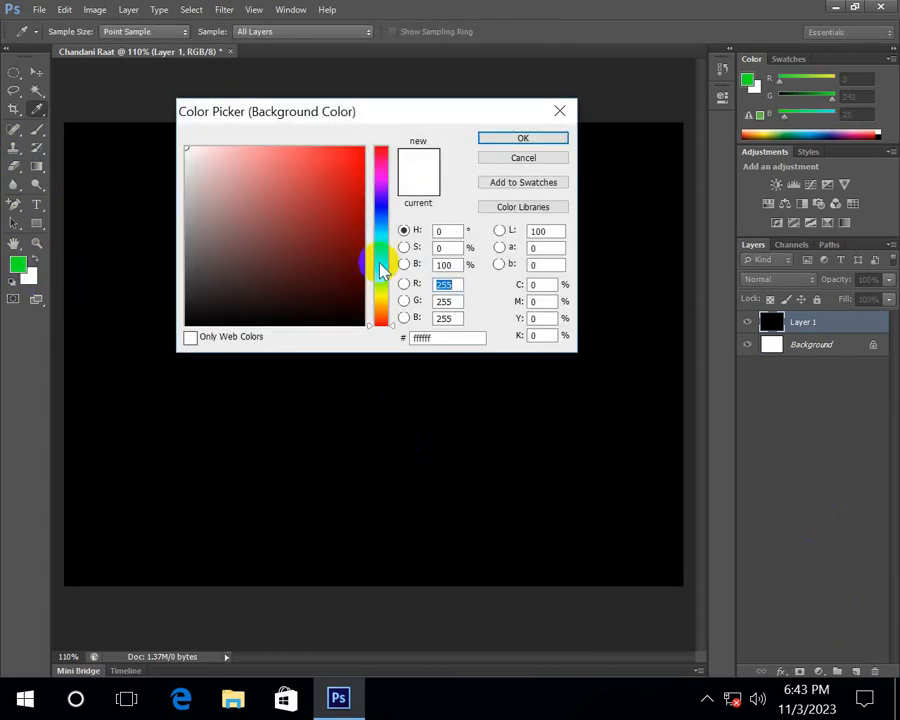
click(377, 262)
click(328, 218)
click(364, 240)
click(519, 138)
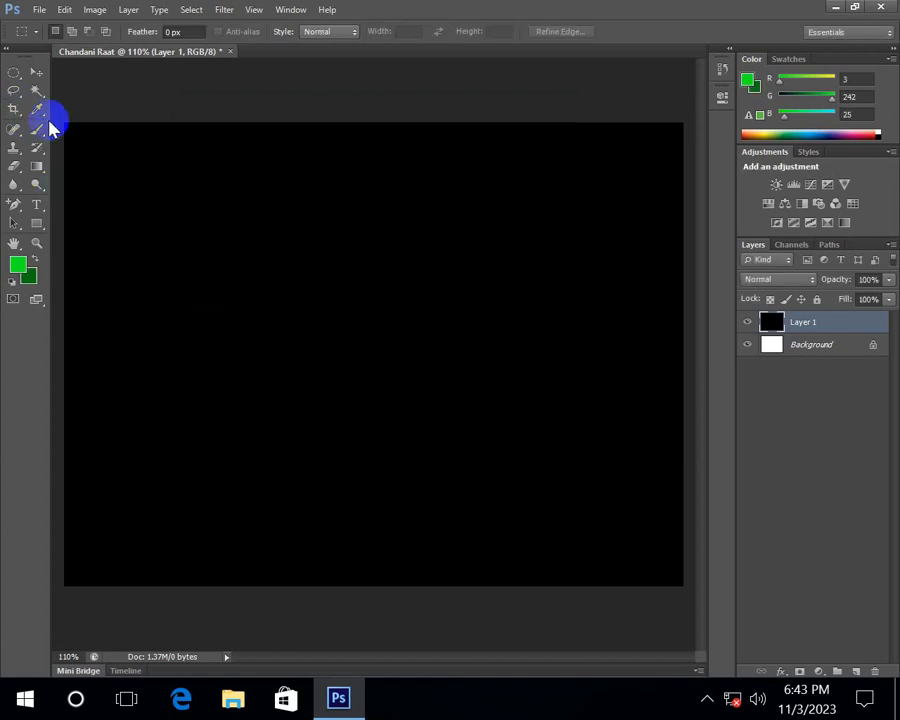
Choose the 134 px grass preset for the Brush tool and add a new layer above the black one.
drag(47, 128, 97, 130)
click(117, 130)
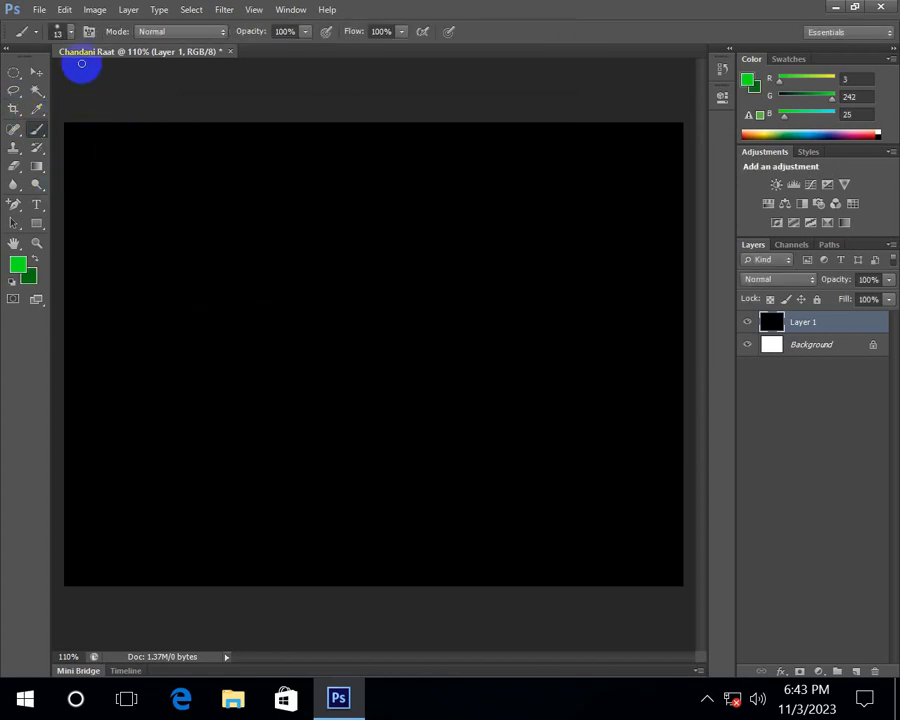
click(70, 36)
scroll(119, 172, down, 6)
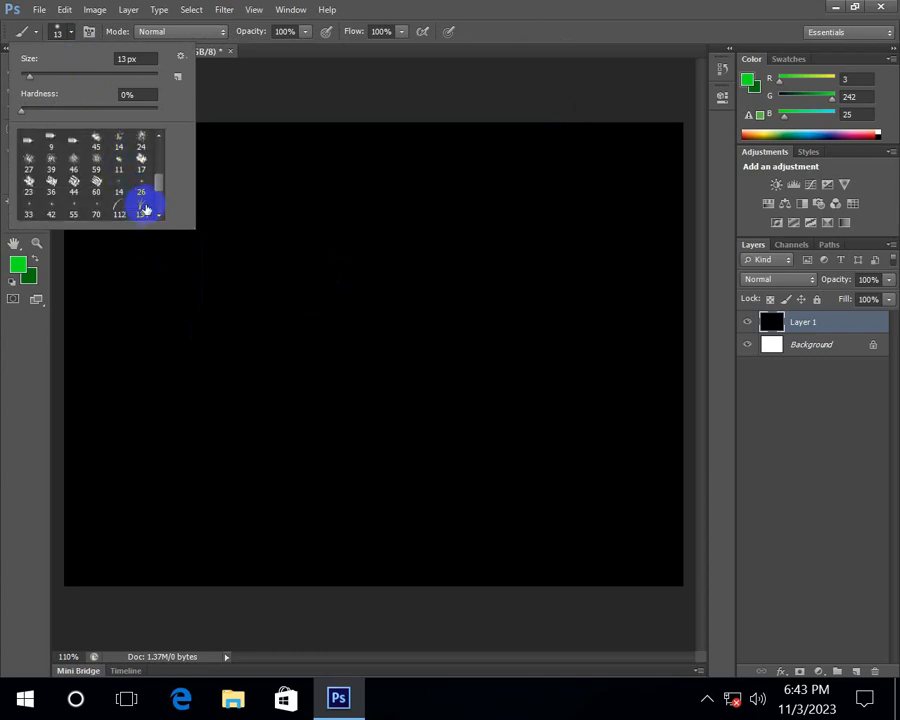
double_click(145, 209)
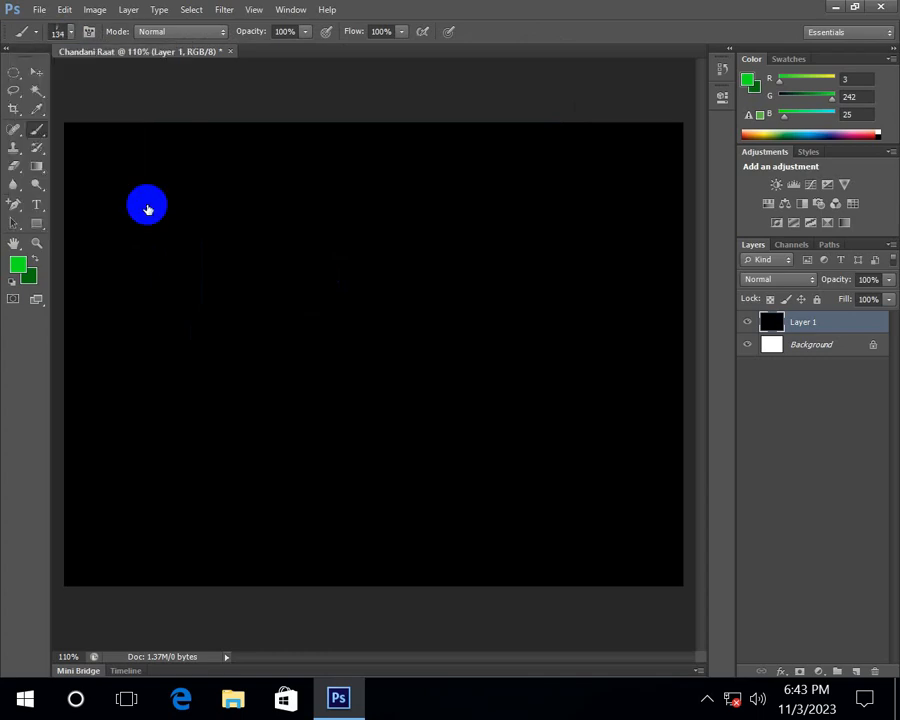
click(856, 672)
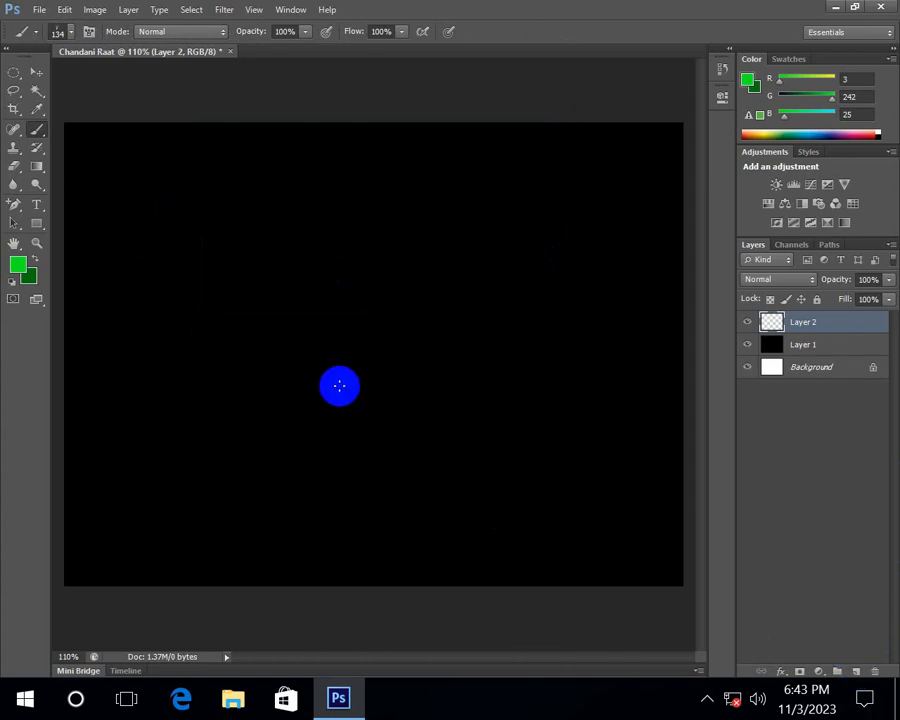
Try a dab of the grass brush at 108 px on the new layer and undo it.
click(70, 33)
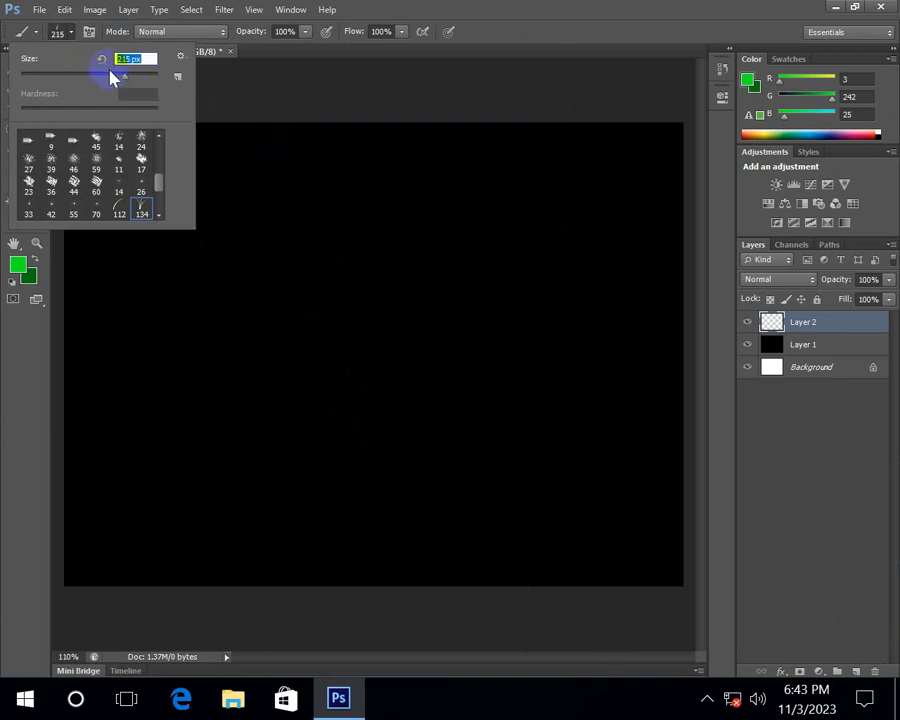
drag(127, 80, 93, 79)
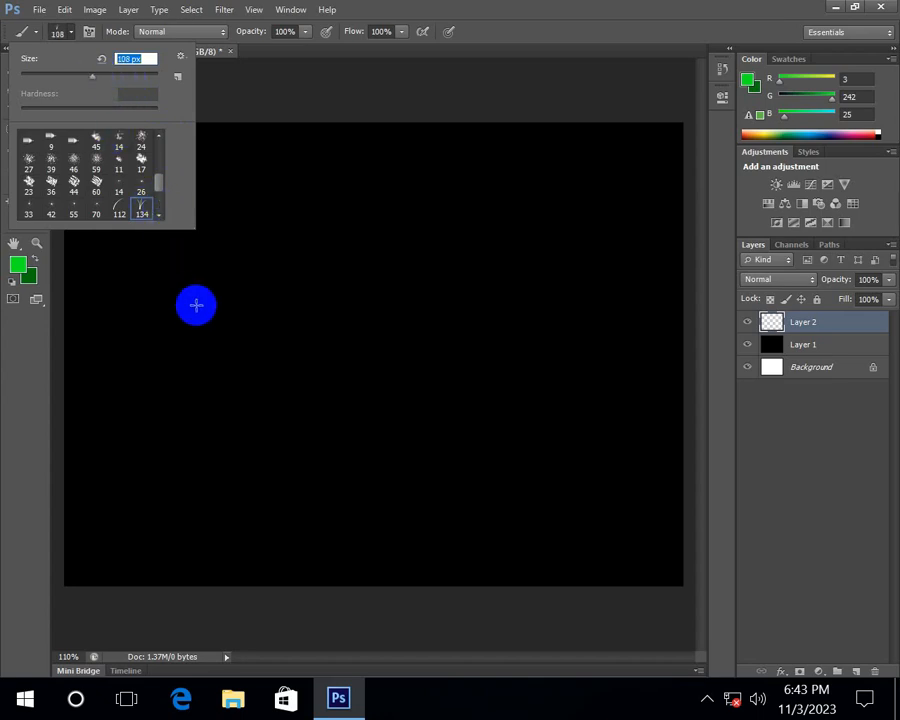
click(217, 399)
key(ctrl+z)
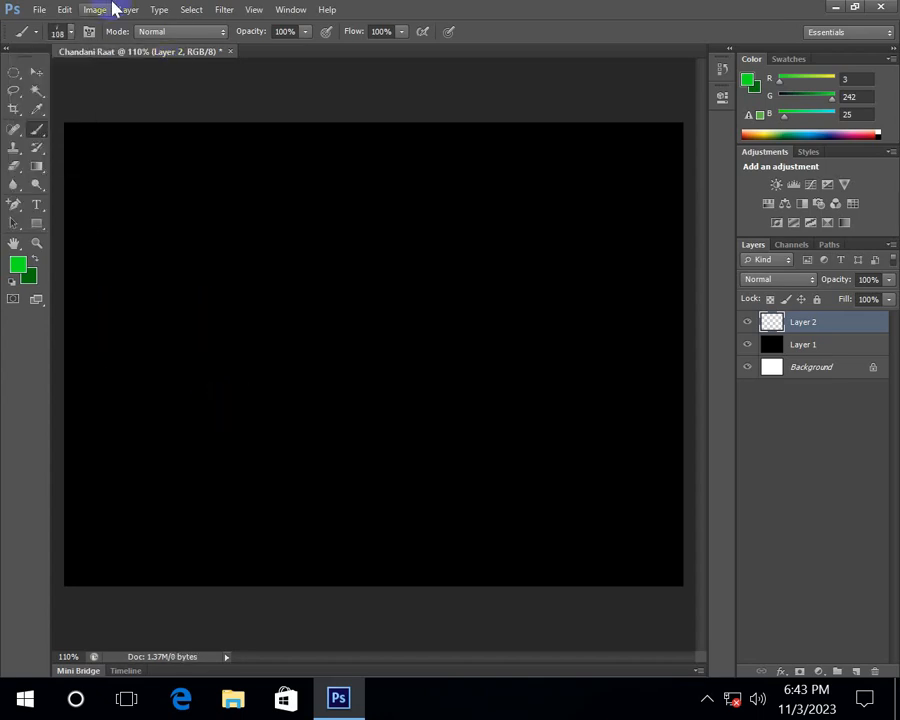
Restore the grass brush to its 134 px preset and paint dense grass across the lower part of the canvas.
click(68, 35)
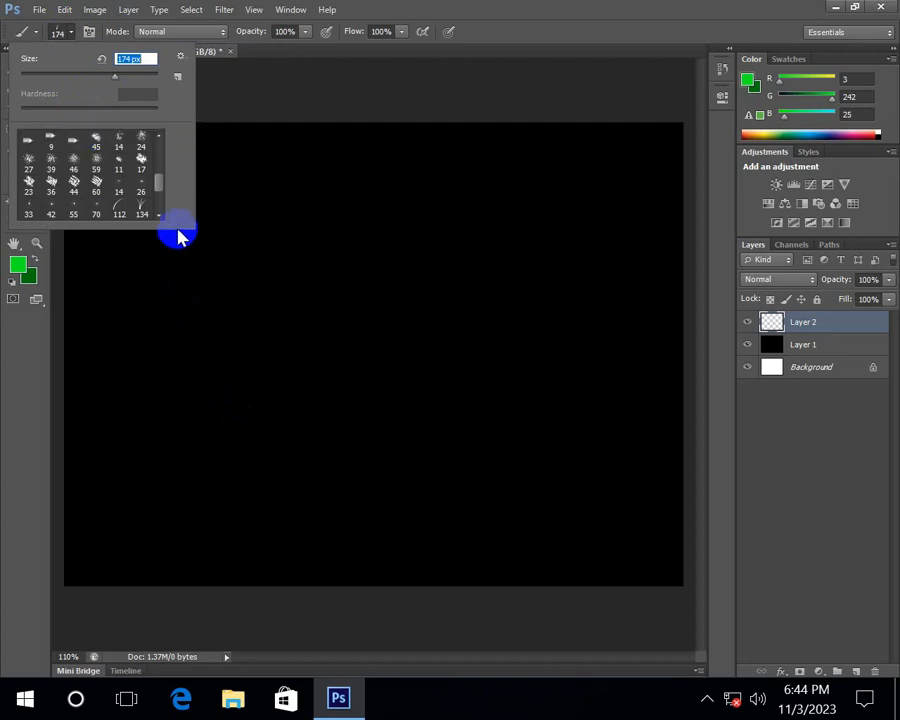
double_click(145, 215)
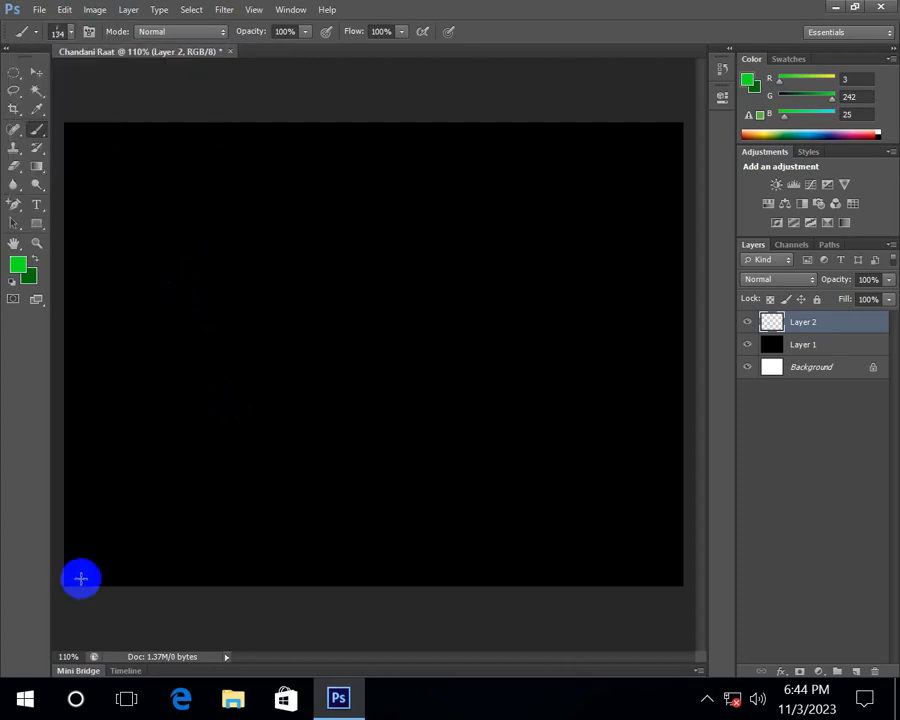
mouse_move(85, 580)
mouse_down()
mouse_move(334, 592)
mouse_move(671, 580)
mouse_move(611, 572)
mouse_move(204, 578)
mouse_move(102, 568)
mouse_move(60, 553)
mouse_move(707, 566)
mouse_move(510, 576)
mouse_move(591, 574)
mouse_move(132, 572)
mouse_move(122, 571)
mouse_move(148, 565)
mouse_move(98, 550)
mouse_move(131, 538)
mouse_move(53, 531)
mouse_move(141, 536)
mouse_move(42, 581)
mouse_move(88, 541)
mouse_move(252, 535)
mouse_move(658, 547)
mouse_move(644, 547)
mouse_move(689, 539)
mouse_move(361, 544)
mouse_move(289, 540)
mouse_move(291, 528)
mouse_move(98, 522)
mouse_move(306, 515)
mouse_move(721, 536)
mouse_move(690, 520)
mouse_move(685, 499)
mouse_move(422, 511)
mouse_move(108, 498)
mouse_up()
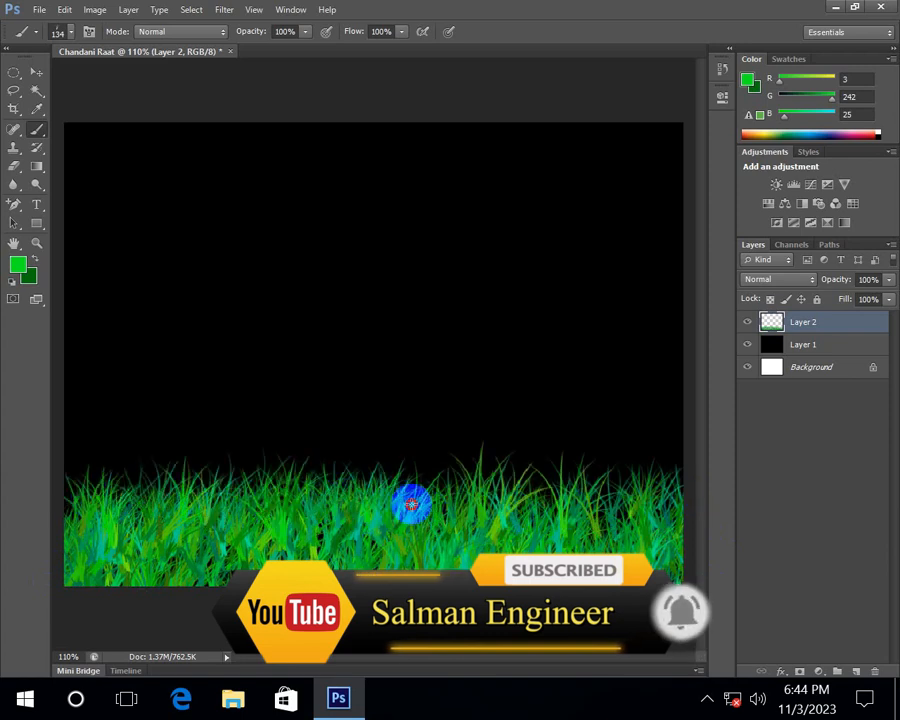
mouse_move(437, 514)
mouse_down()
mouse_move(139, 506)
mouse_move(466, 503)
mouse_move(526, 535)
mouse_move(313, 553)
mouse_move(555, 563)
mouse_move(229, 565)
mouse_move(546, 564)
mouse_move(311, 554)
mouse_move(257, 536)
mouse_move(59, 562)
mouse_move(719, 568)
mouse_move(719, 540)
mouse_move(698, 513)
mouse_up()
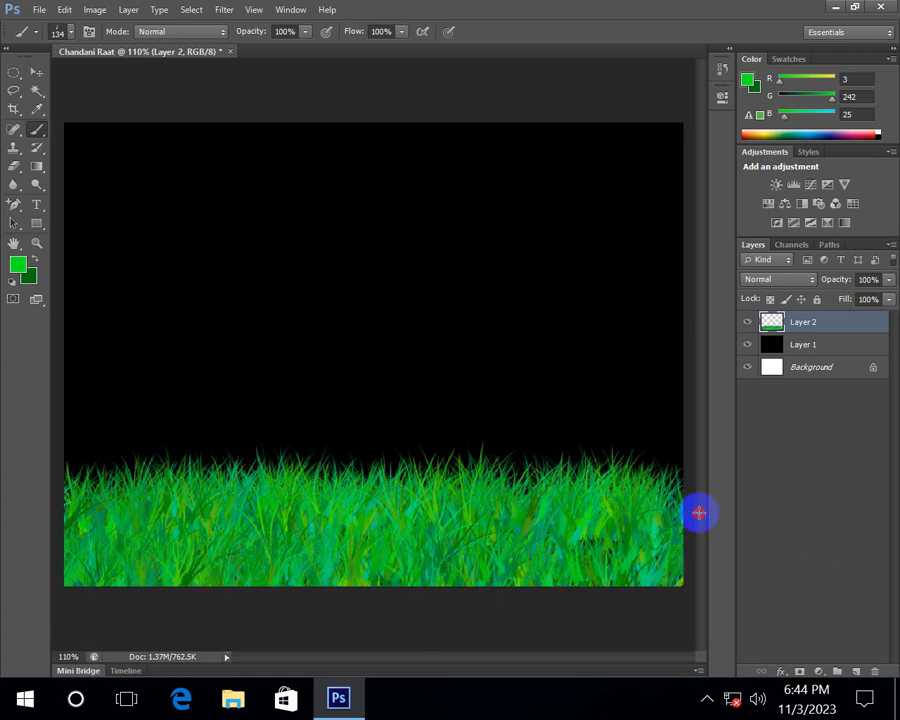
mouse_move(70, 444)
mouse_down()
mouse_move(679, 472)
mouse_move(350, 463)
mouse_move(287, 475)
mouse_move(2, 453)
mouse_move(66, 450)
mouse_move(87, 460)
mouse_move(83, 471)
mouse_move(108, 479)
mouse_move(85, 485)
mouse_move(157, 490)
mouse_move(40, 510)
mouse_move(339, 505)
mouse_move(279, 492)
mouse_move(649, 478)
mouse_move(537, 462)
mouse_move(307, 456)
mouse_move(605, 487)
mouse_move(531, 489)
mouse_move(689, 480)
mouse_move(530, 543)
mouse_move(685, 568)
mouse_up()
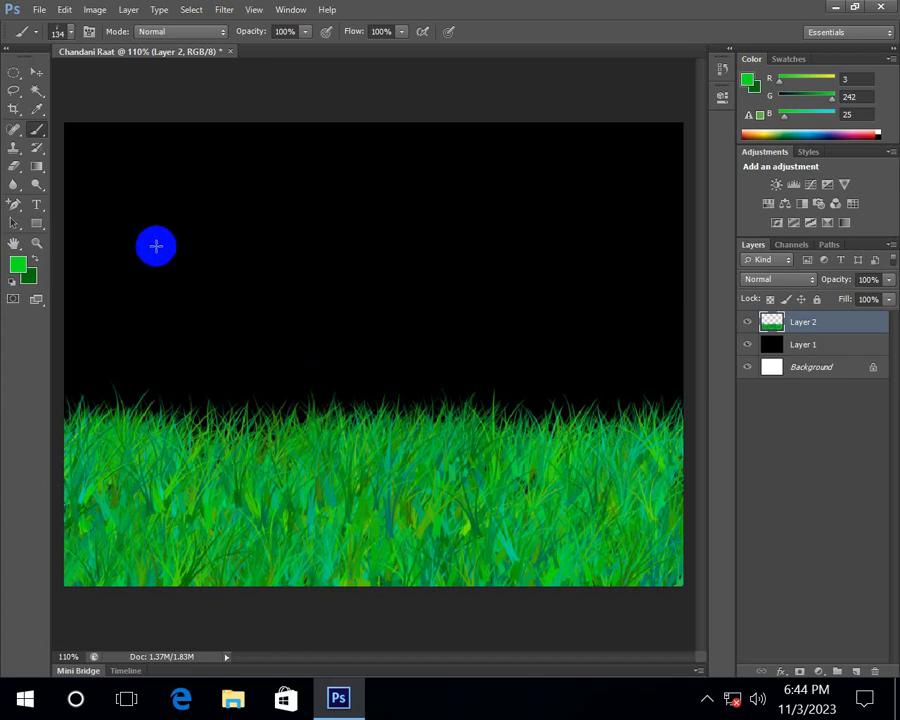
Nudge the grass layer slightly downward with the Move tool.
click(33, 72)
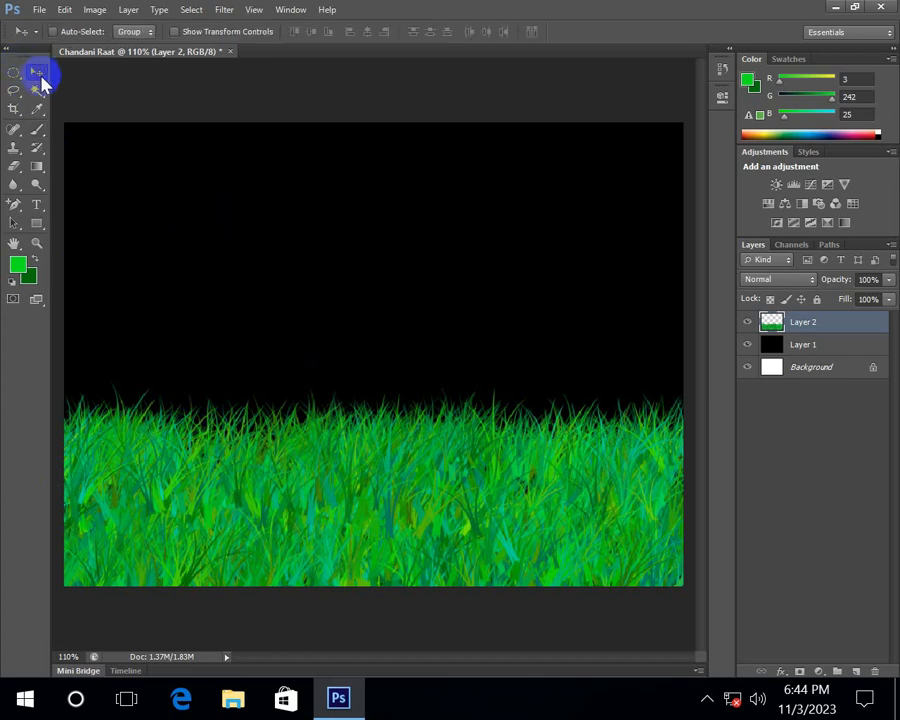
click(89, 187)
key(Down)
key(Down)
key(Down)
key(Down)
key(Down)
key(Down)
key(Down)
key(Down)
key(Down)
key(Down)
key(Down)
key(Down)
key(Down)
key(Down)
key(Down)
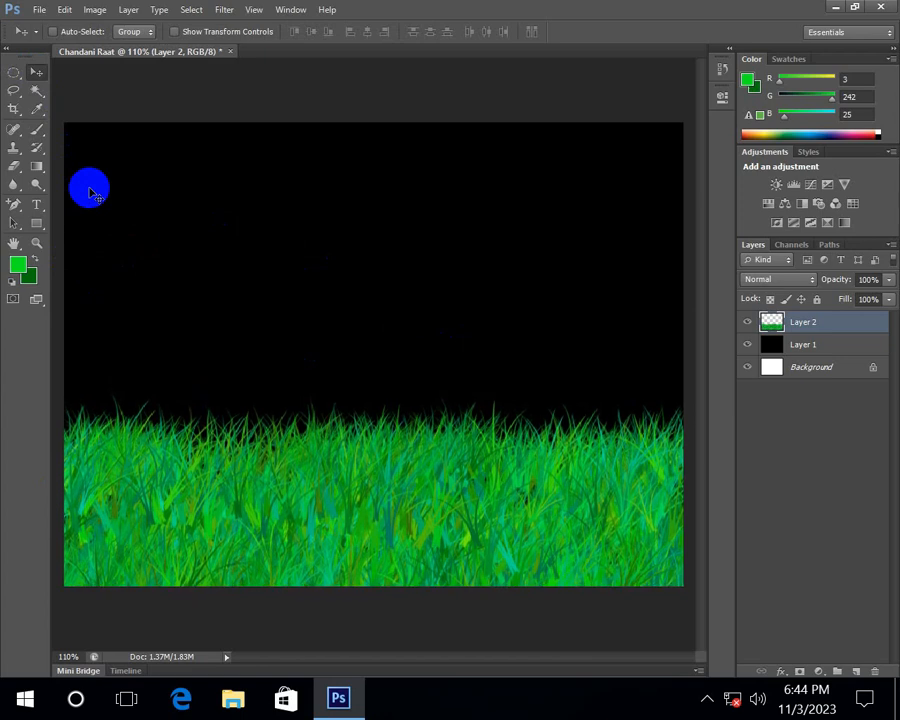
Make a crescent-shaped selection in the sky with the Elliptical Marquee tool and feather its edge.
click(13, 76)
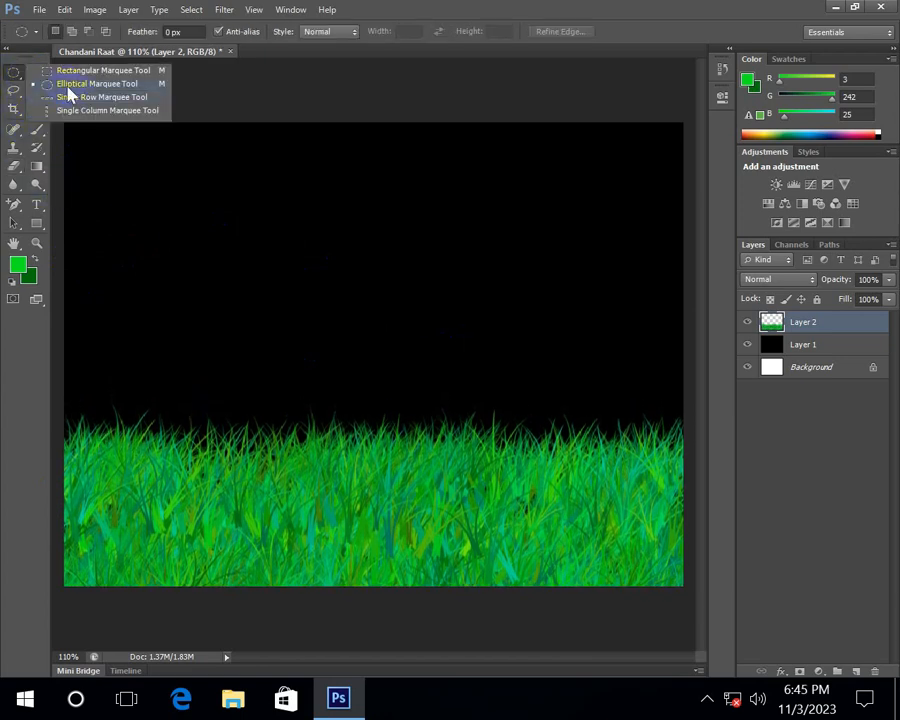
click(68, 84)
drag(256, 180, 339, 270)
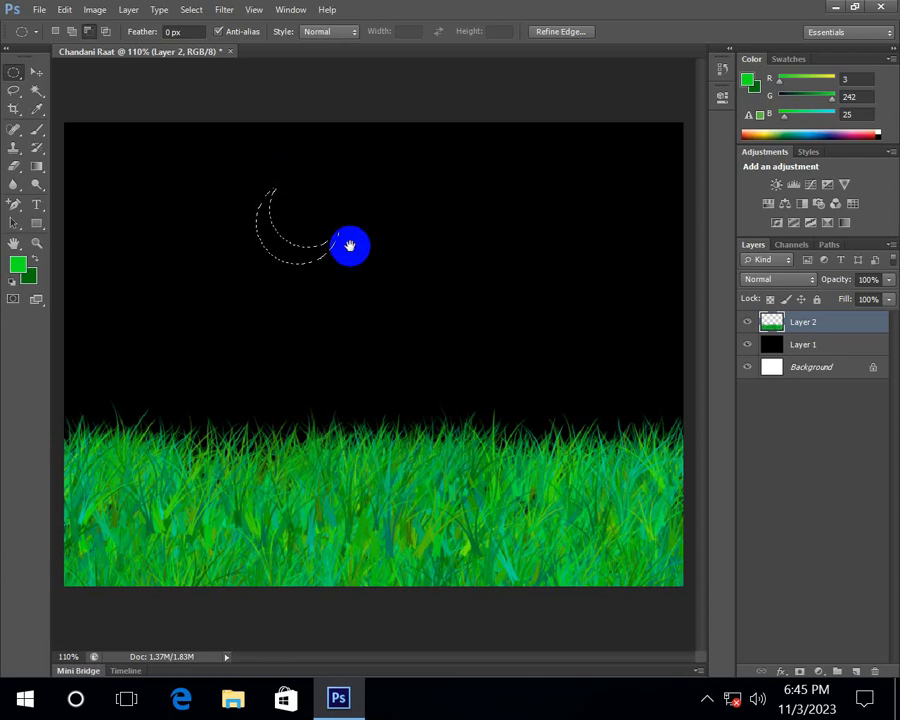
right_click(287, 254)
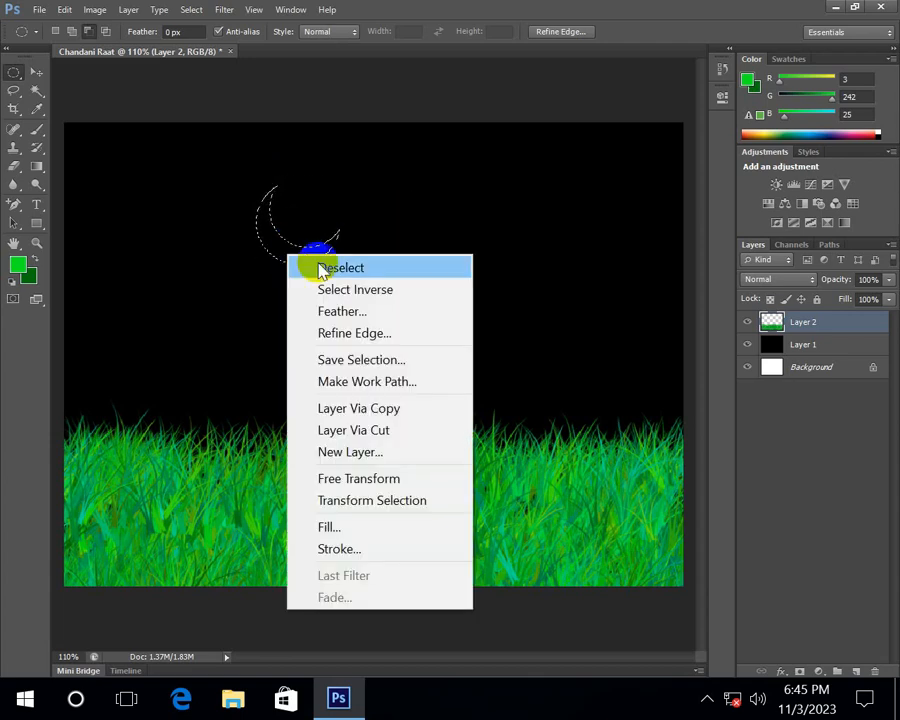
click(337, 313)
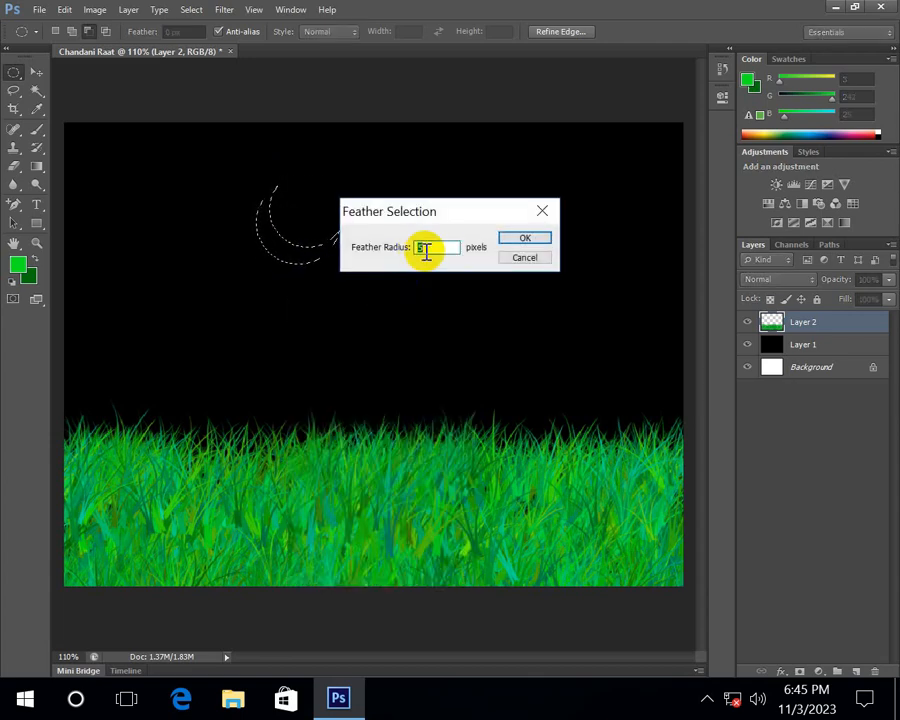
click(518, 238)
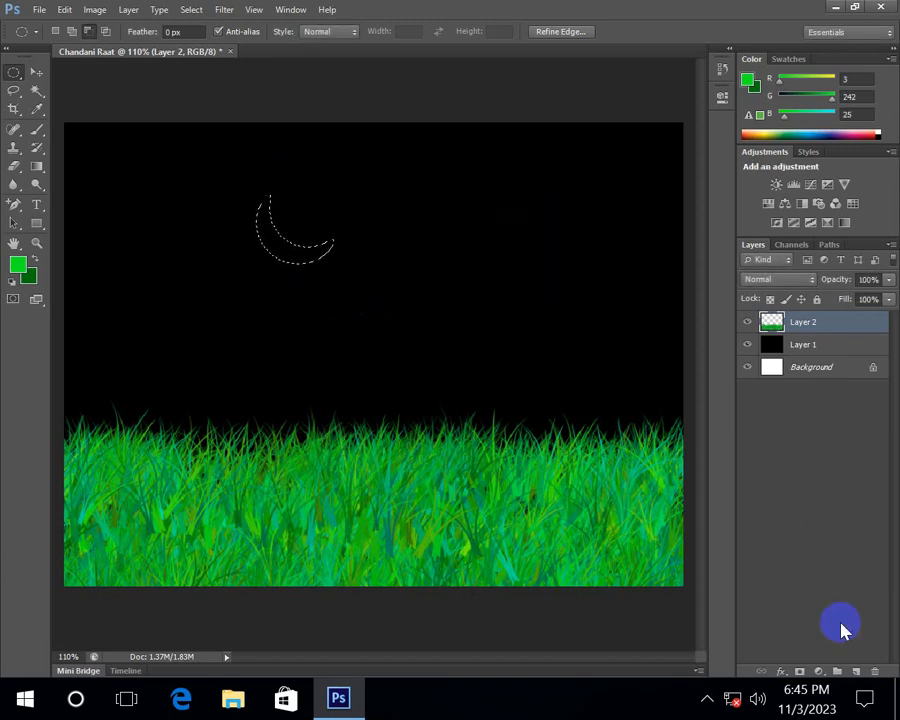
Add a new layer and fill the crescent selection with white (#ffffff) as the foreground colour.
click(857, 673)
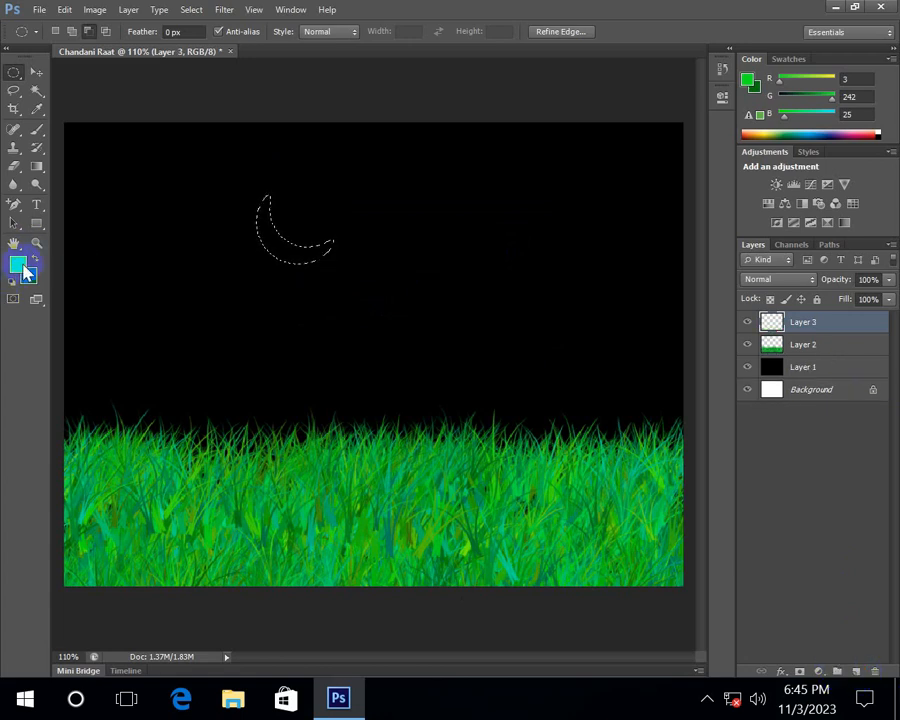
click(19, 266)
drag(304, 195, 170, 125)
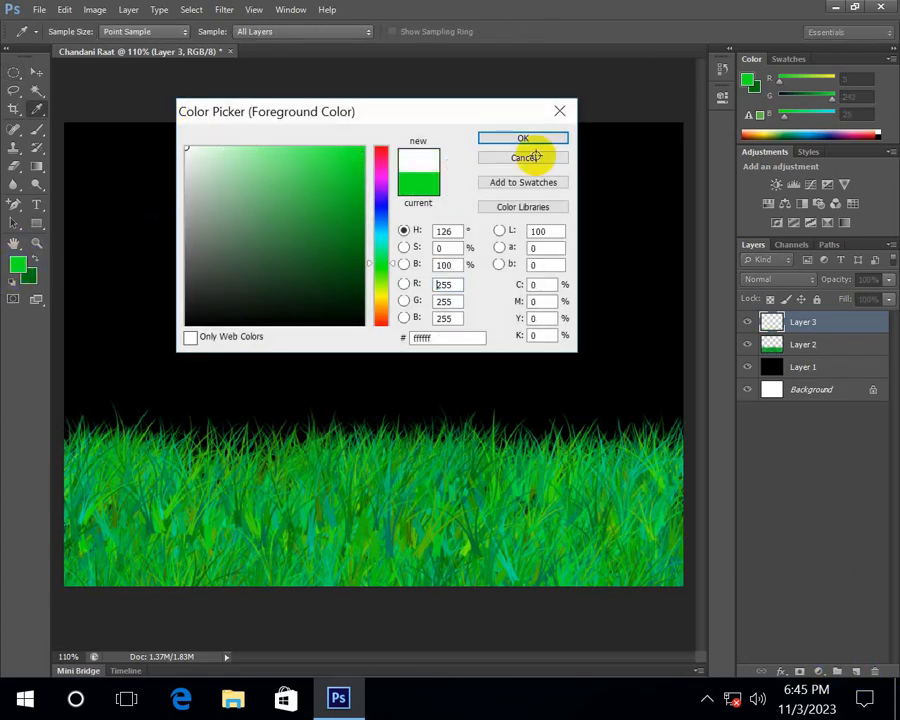
click(522, 138)
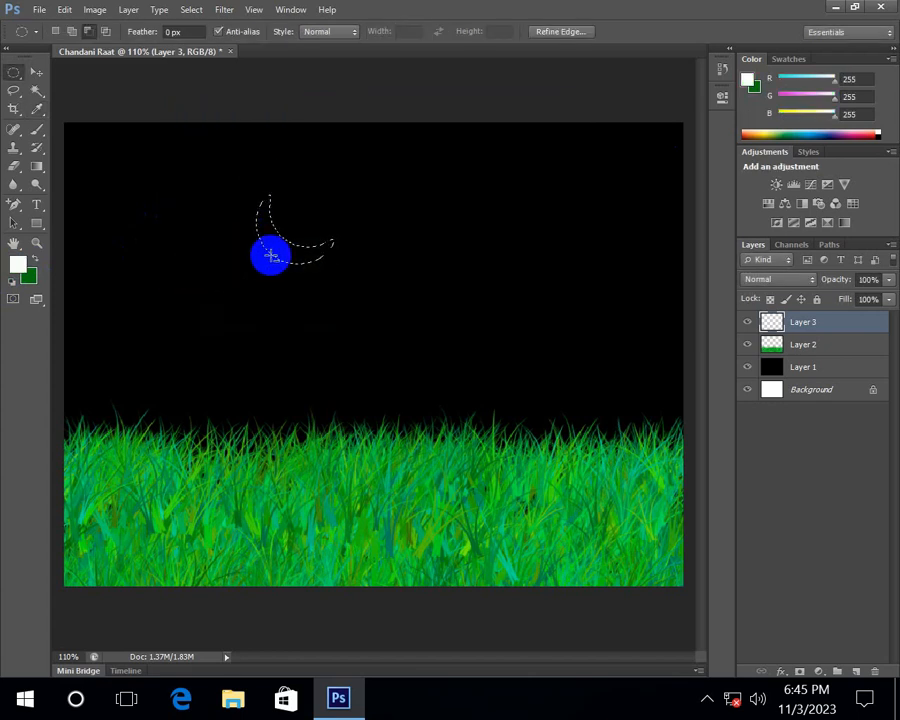
key(alt+BackSpace)
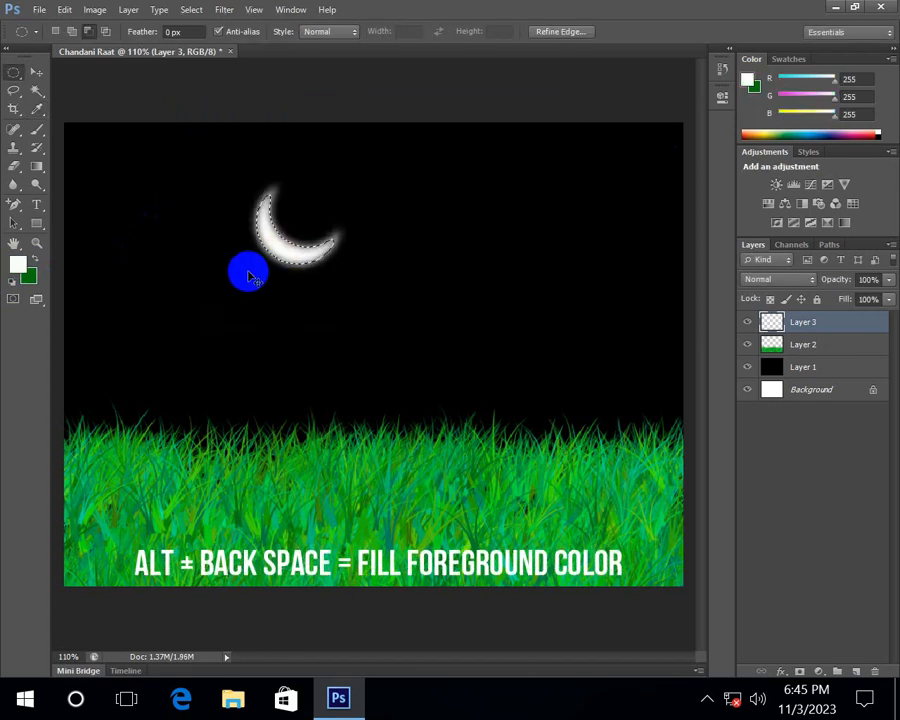
Deselect the crescent and move the moon to the upper-left corner of the sky.
key(ctrl+d)
key(v)
drag(288, 256, 131, 222)
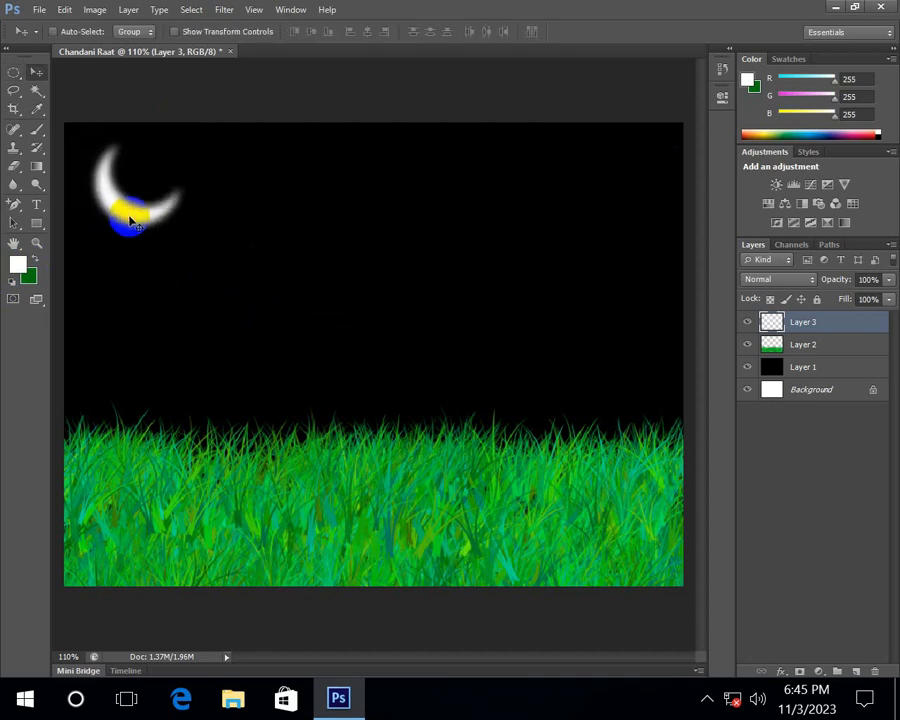
Choose the 42 px star-shaped brush and paint a white star in the sky to the right of the moon.
click(37, 133)
click(69, 33)
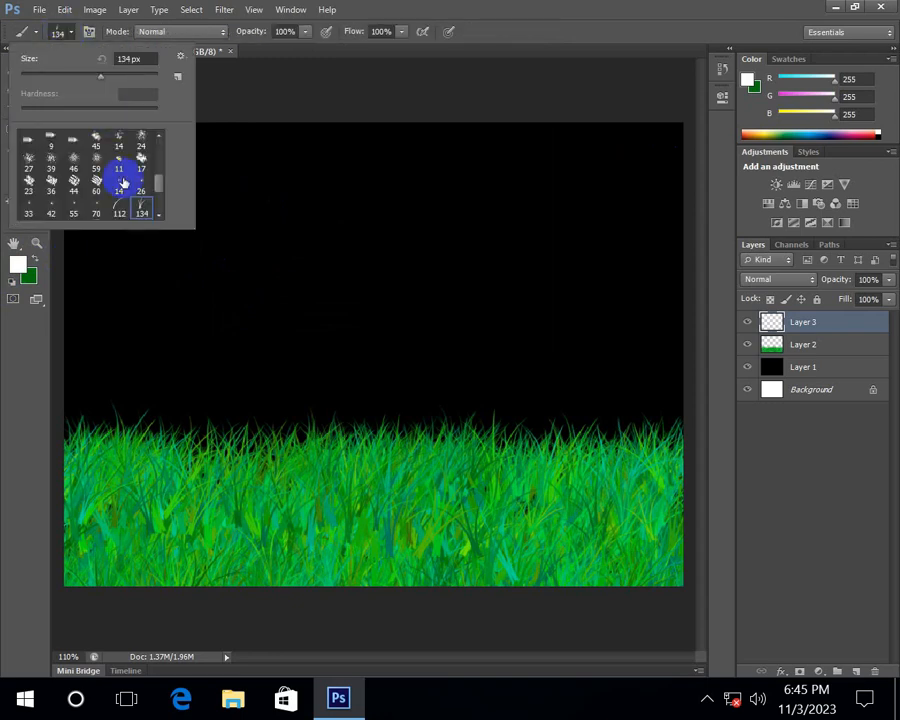
double_click(56, 213)
click(289, 167)
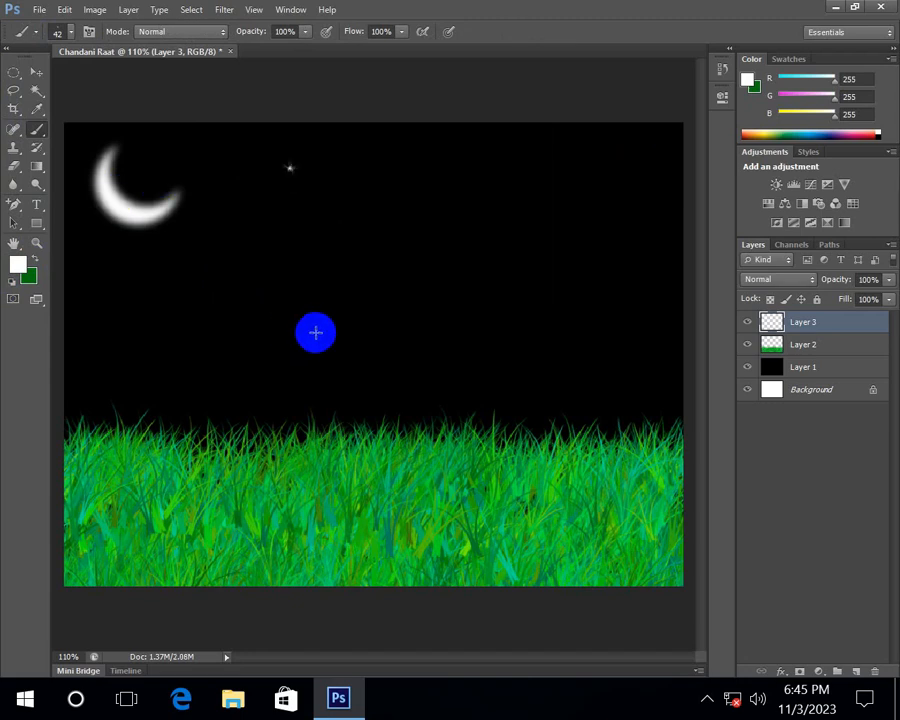
Reduce the brush size in stages and scatter smaller white stars across the upper sky, below the moon and above the central grass.
key(bracketleft)
key(bracketleft)
key(bracketleft)
click(343, 141)
click(431, 149)
key(bracketleft)
click(559, 153)
click(669, 134)
click(665, 220)
click(346, 256)
click(111, 306)
click(93, 245)
click(138, 343)
click(73, 385)
click(103, 387)
click(166, 405)
click(262, 310)
click(279, 359)
click(235, 376)
click(404, 362)
key(bracketleft)
click(412, 389)
Reduce the star brush to 10 px and dot tiny stars low in the right half of the sky.
key(bracketleft)
key(bracketleft)
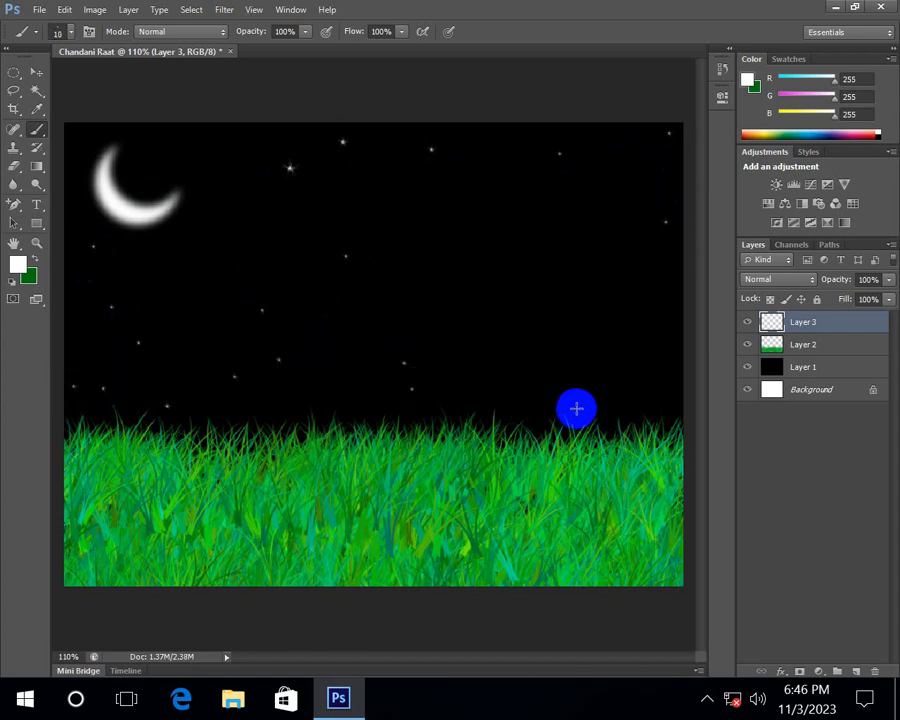
click(576, 408)
click(656, 406)
click(663, 315)
click(563, 376)
click(502, 339)
Vary the star brush size, ending at 15 px, and fill the gaps around the moon and mid-sky with mixed-size stars.
key(bracketright)
key(bracketright)
click(407, 302)
click(429, 245)
key(bracketright)
key(bracketright)
click(466, 193)
click(486, 161)
click(545, 234)
key(bracketright)
click(142, 169)
click(207, 161)
click(274, 262)
key(bracketleft)
click(290, 278)
click(311, 343)
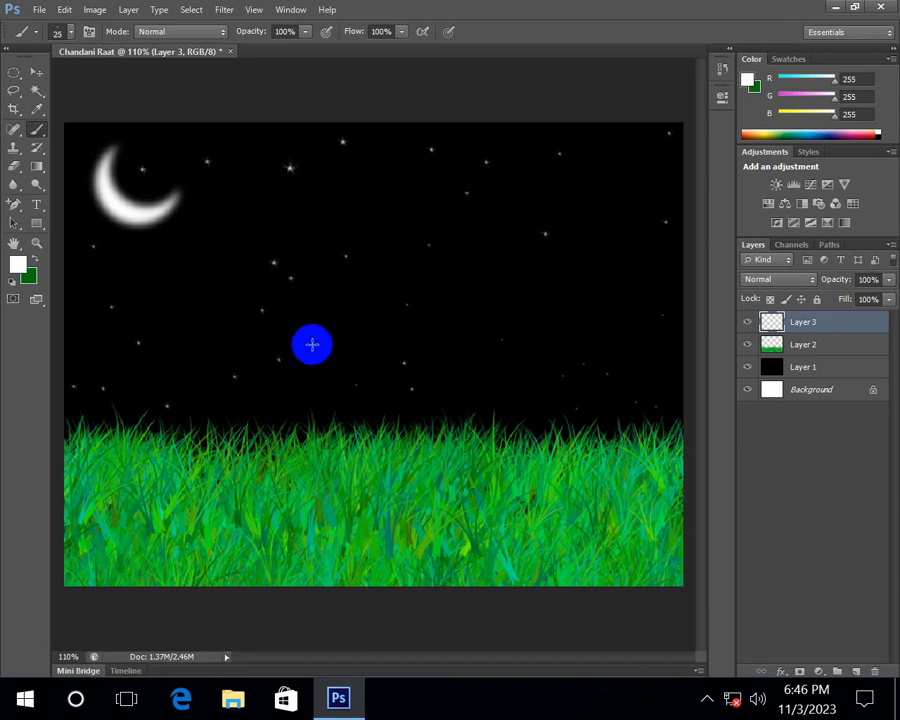
click(366, 320)
key(bracketleft)
key(bracketleft)
click(171, 271)
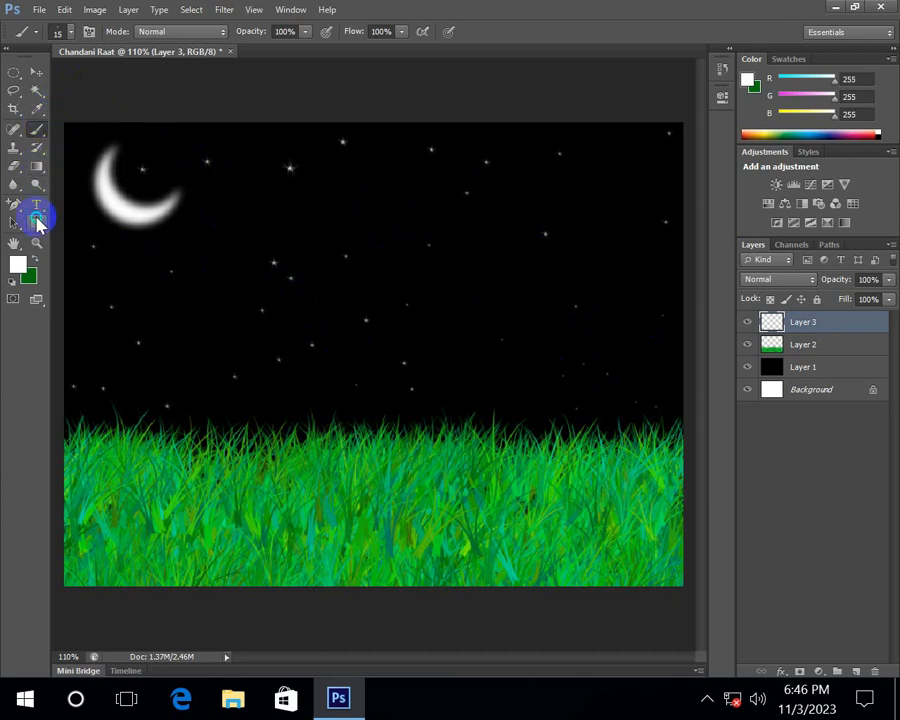
Set the Custom Shape tool to Path mode and append the All shapes library to the current shapes.
click(37, 222)
click(97, 290)
click(90, 32)
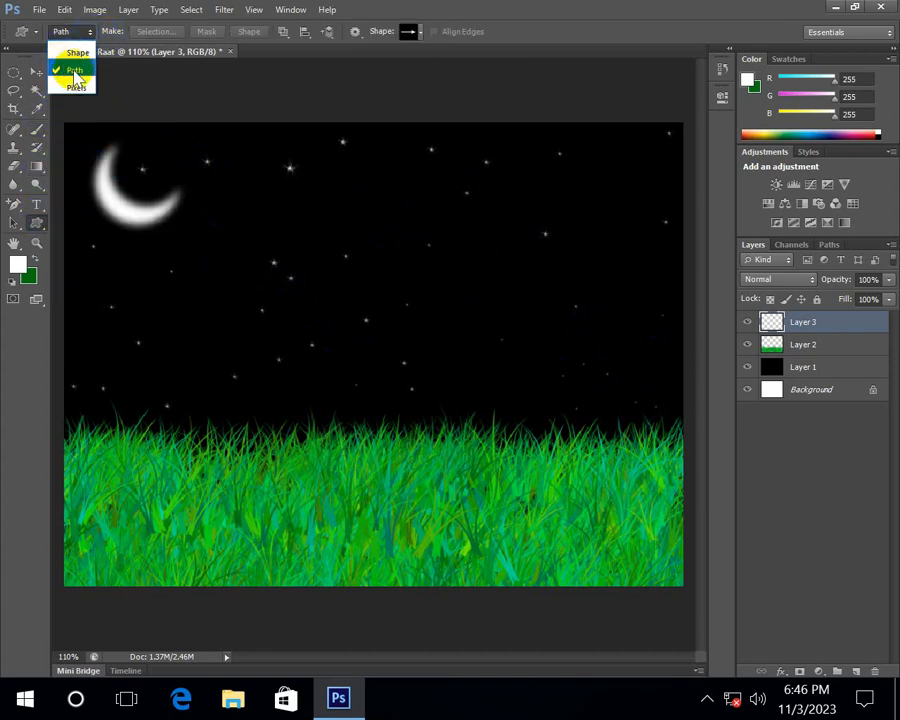
click(66, 72)
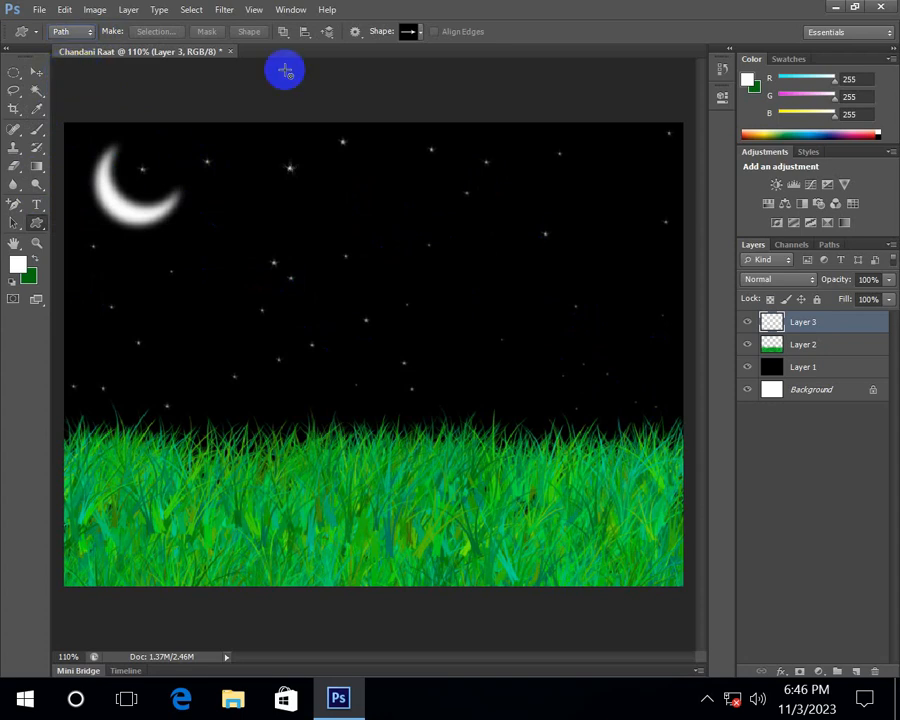
click(422, 32)
drag(484, 152, 553, 440)
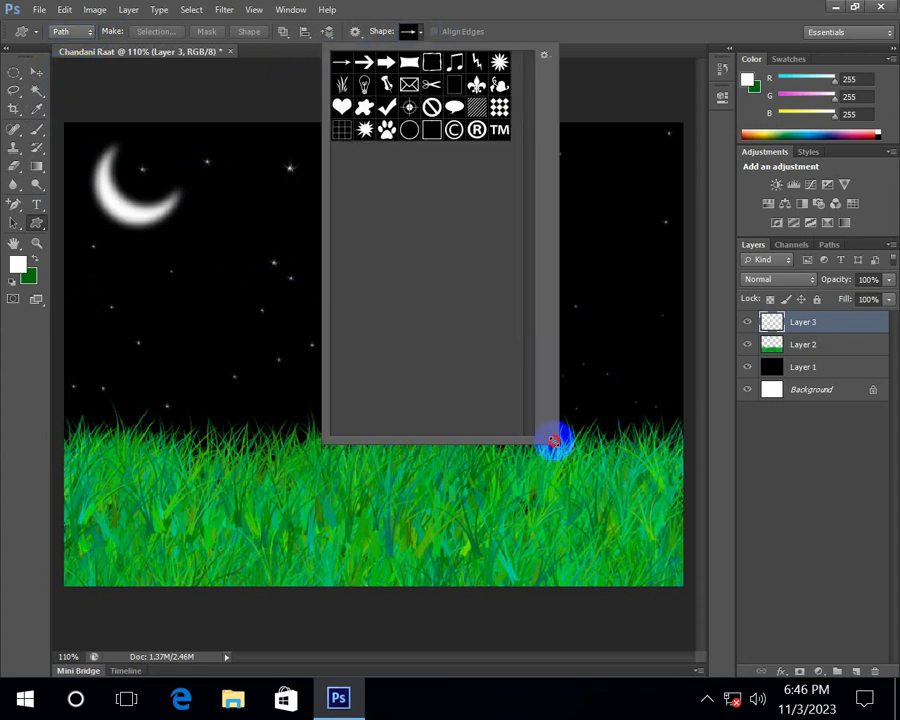
click(545, 58)
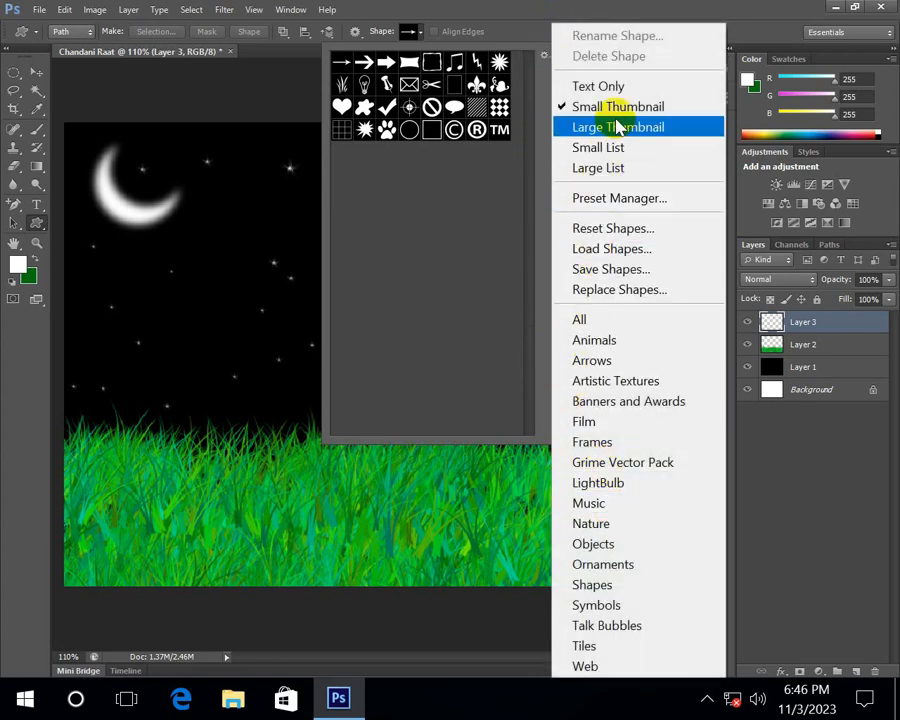
click(581, 320)
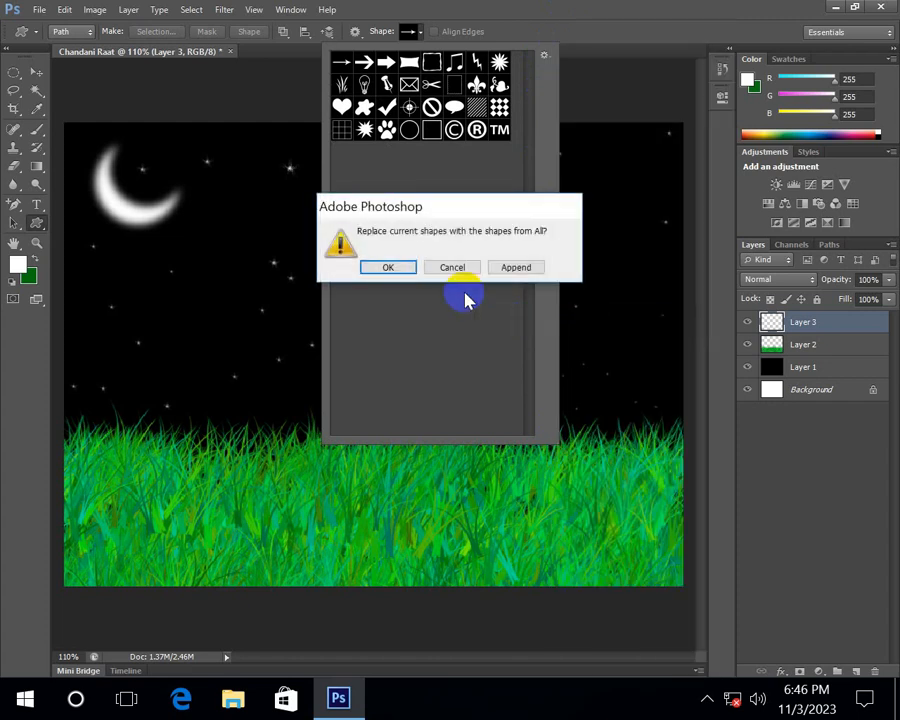
click(541, 268)
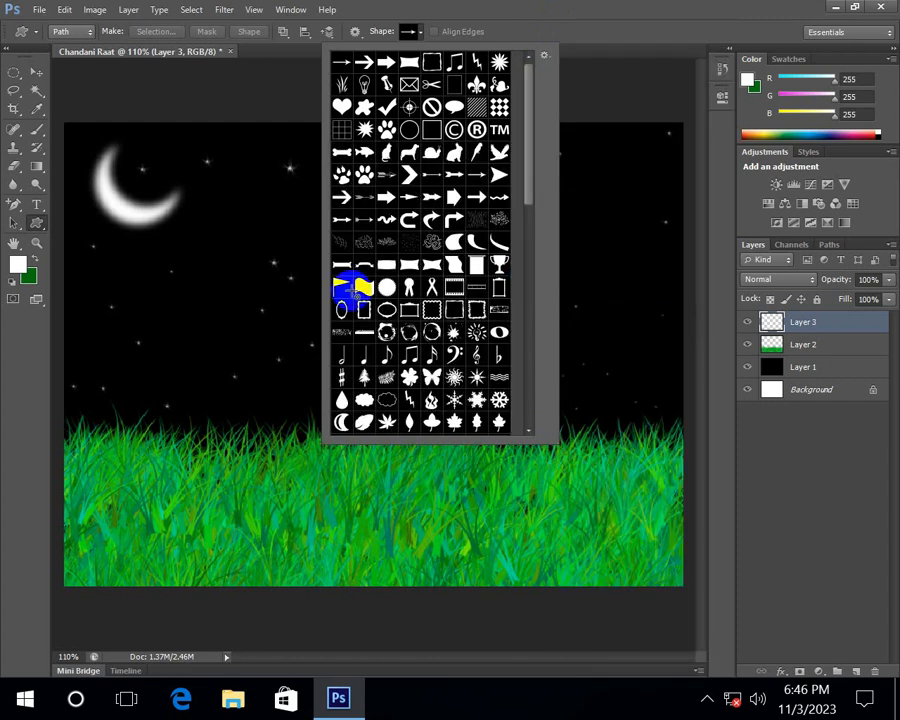
Draw a flying bird path in the mid-sky, convert it to a selection, fill it with white on a new layer and deselect.
click(498, 155)
drag(331, 202, 384, 242)
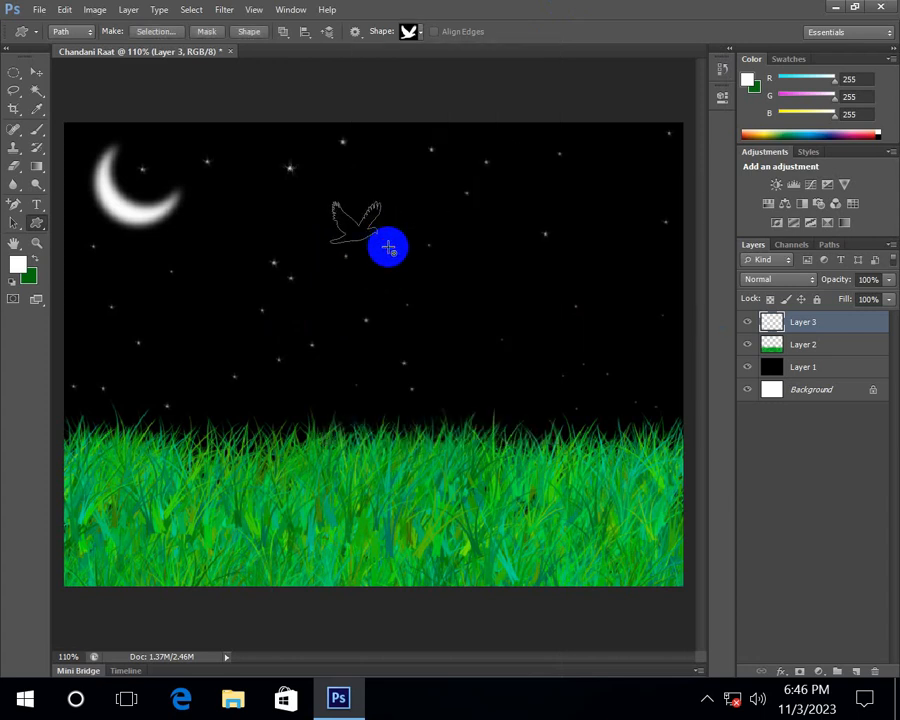
key(ctrl+Return)
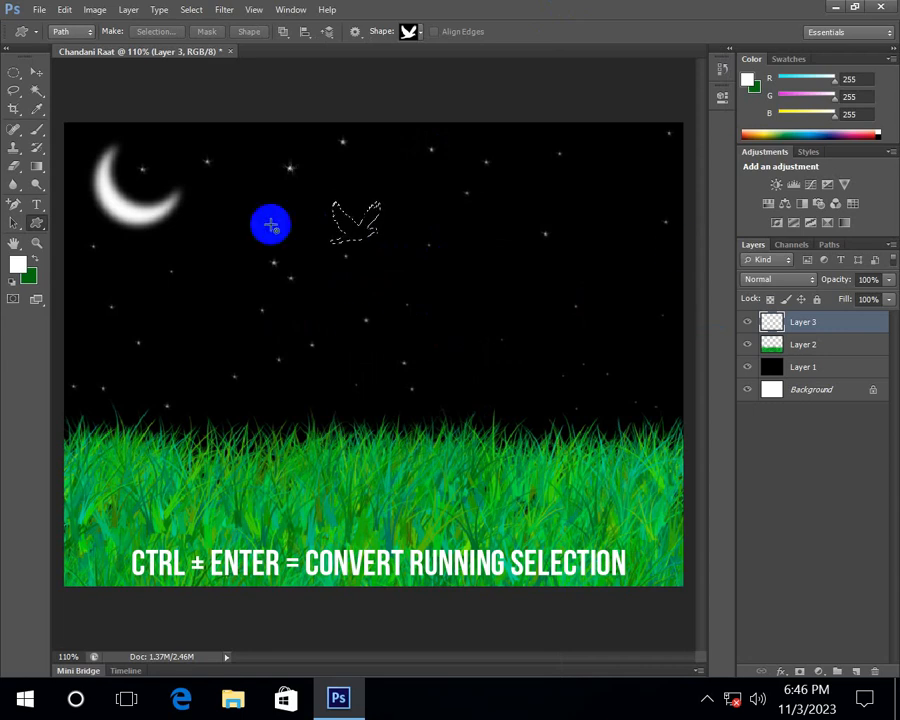
click(866, 675)
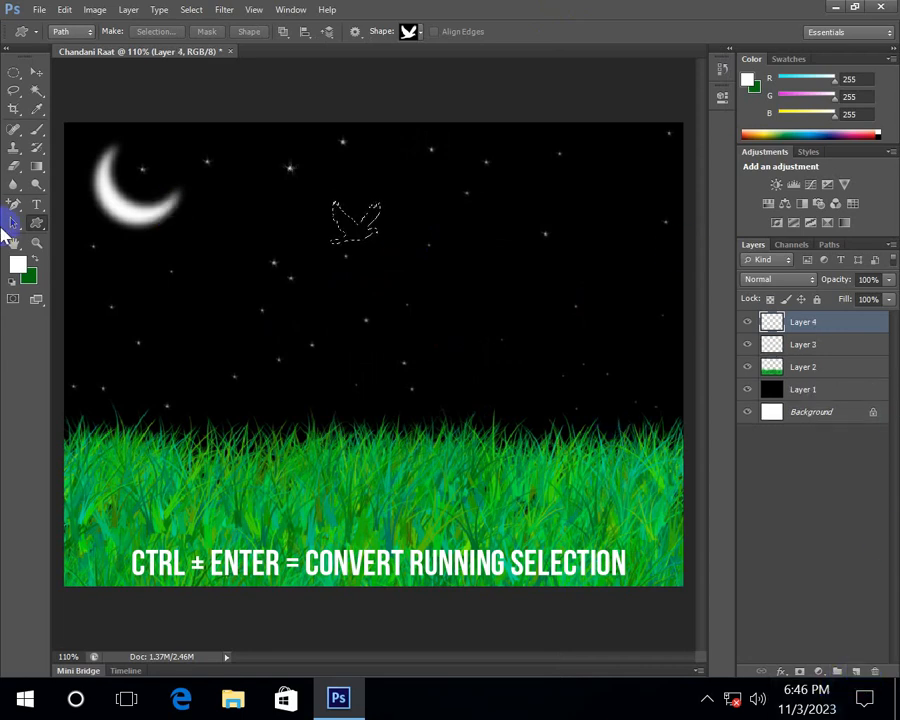
key(alt+BackSpace)
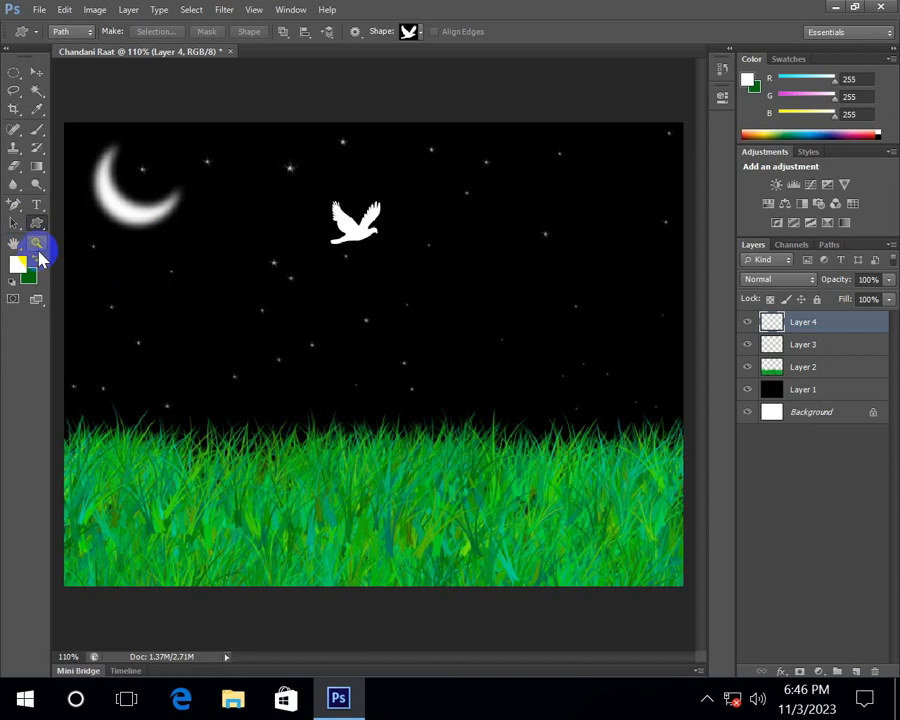
Duplicate the bird just to the right of the original and scale the copy down with Free Transform.
mouse_move(378, 175)
mouse_down()
mouse_move(382, 203)
mouse_move(352, 232)
mouse_up()
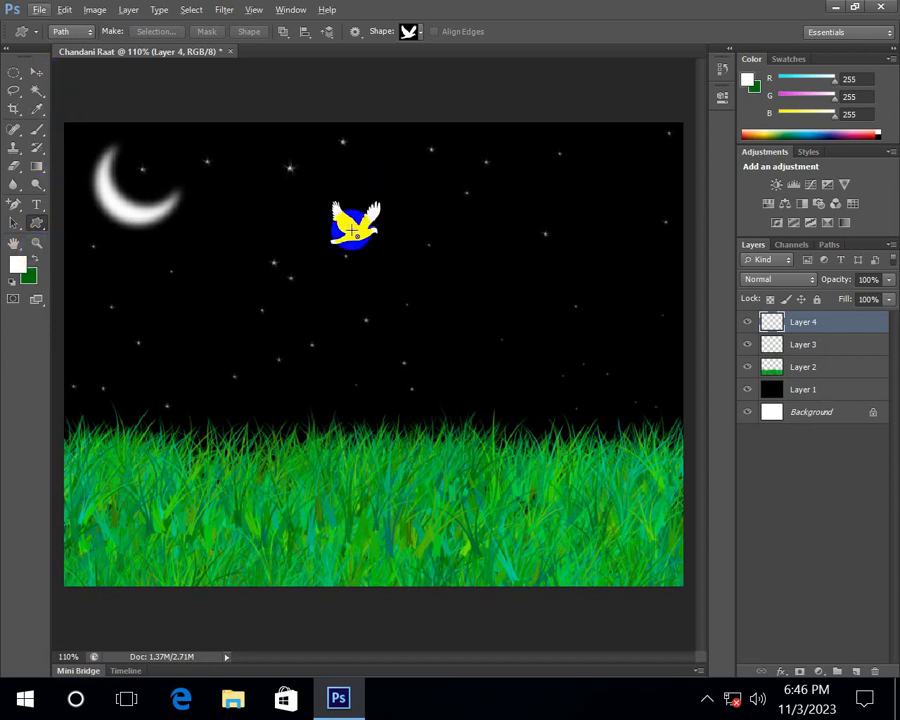
key(v)
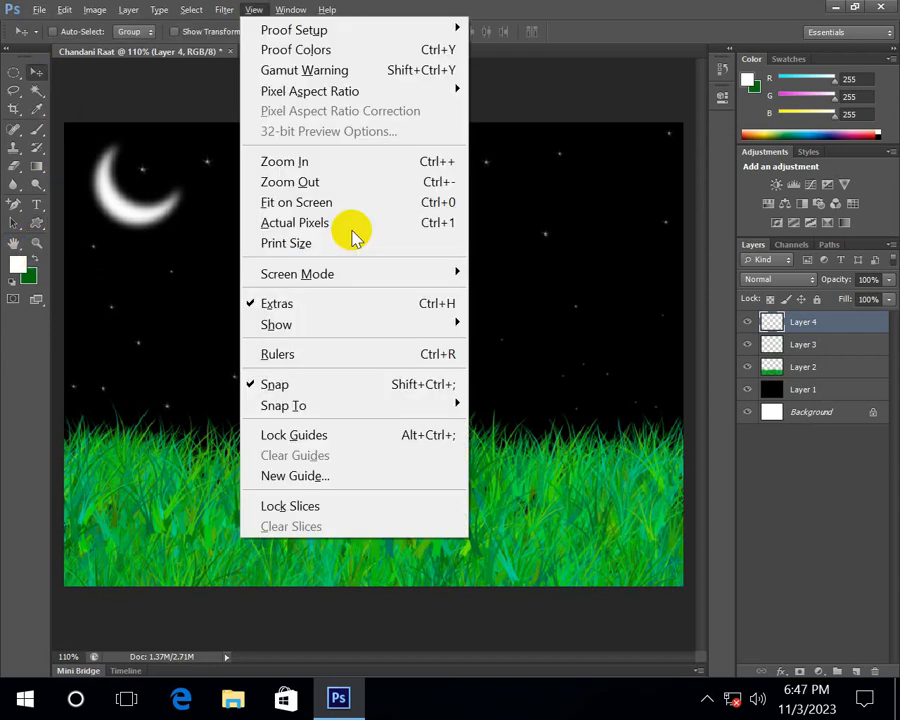
click(556, 221)
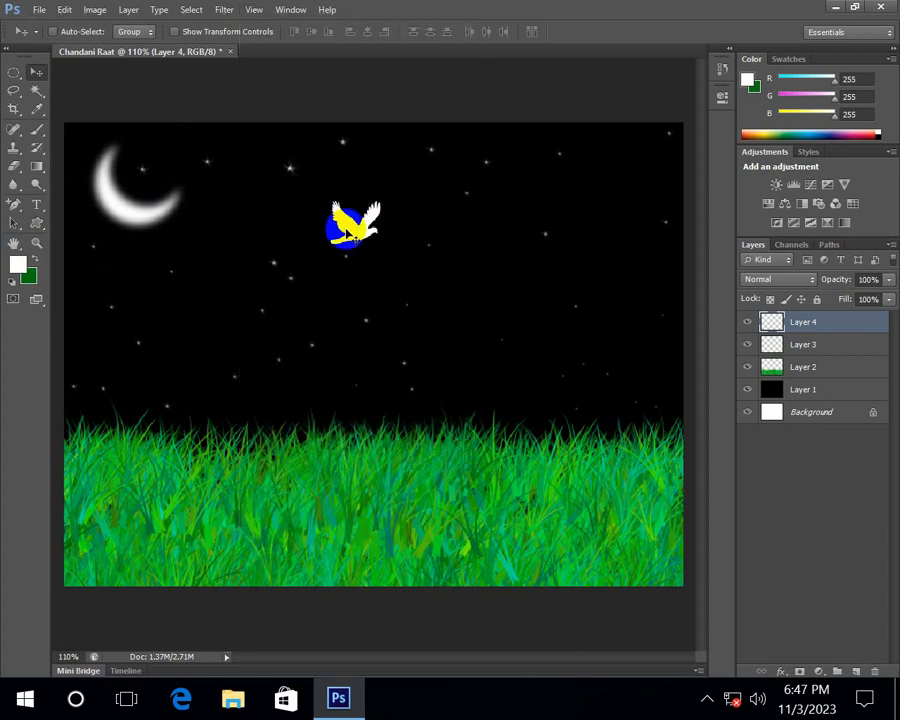
key(v)
drag(366, 241, 410, 238)
key(ctrl+j)
key(ctrl+t)
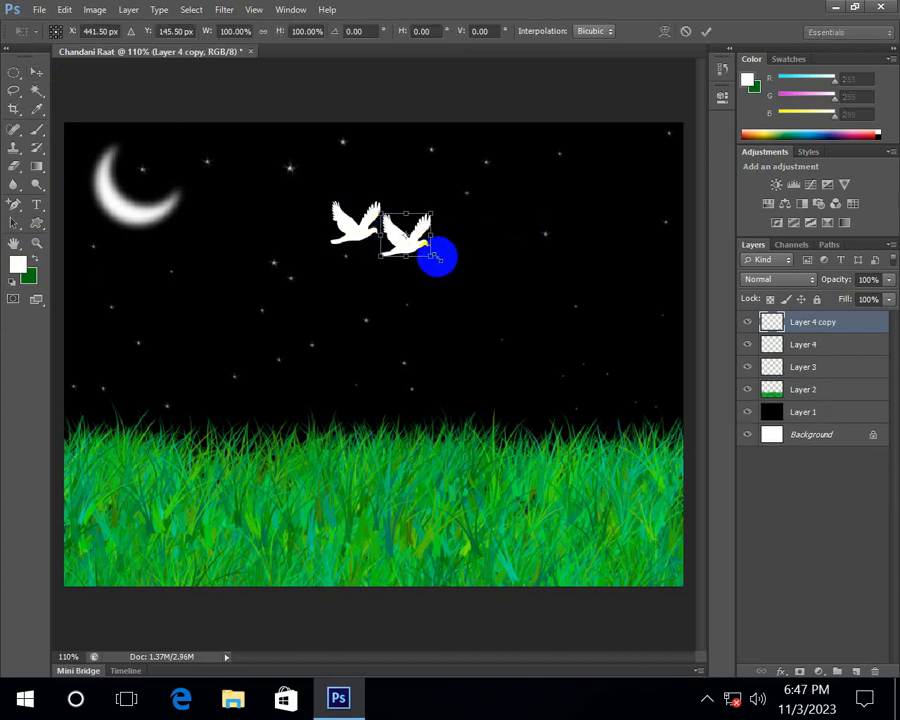
drag(433, 256, 418, 240)
key(Return)
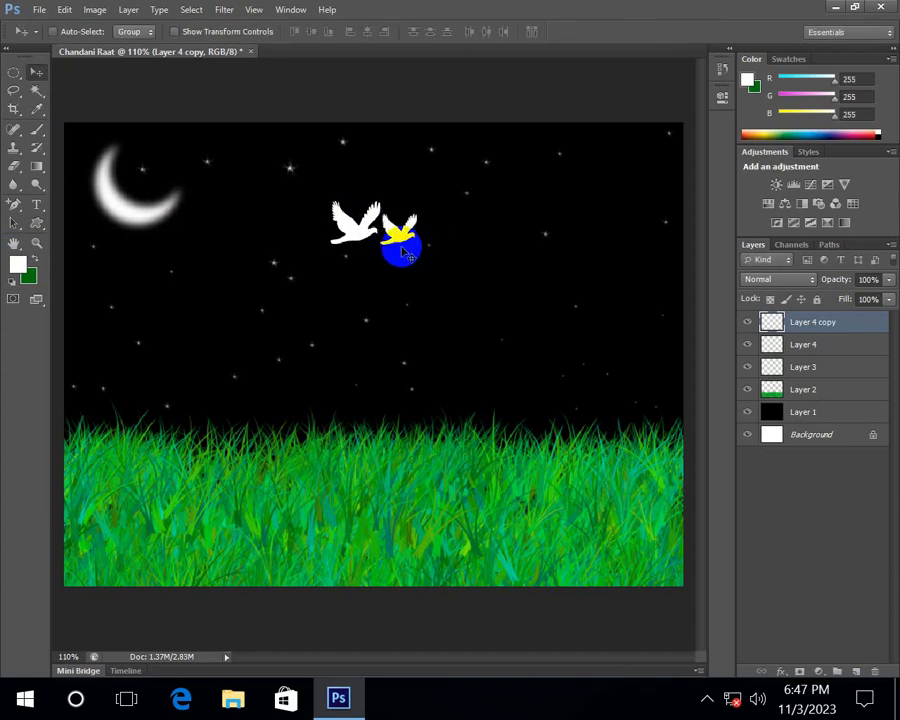
Place another copy of the small bird below the pair and scale it down further.
drag(398, 240, 380, 266)
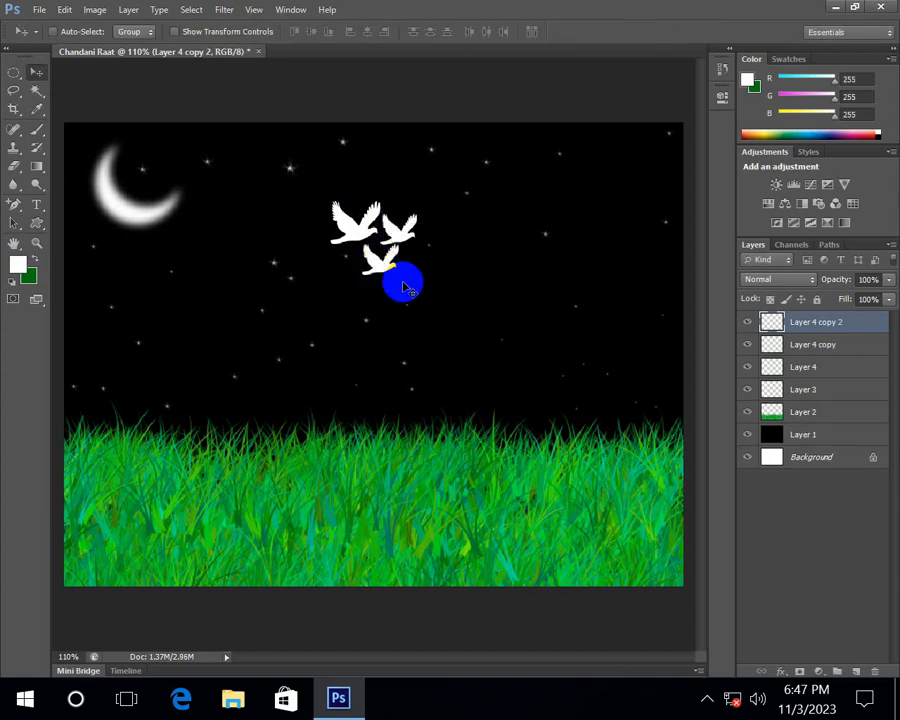
key(ctrl+t)
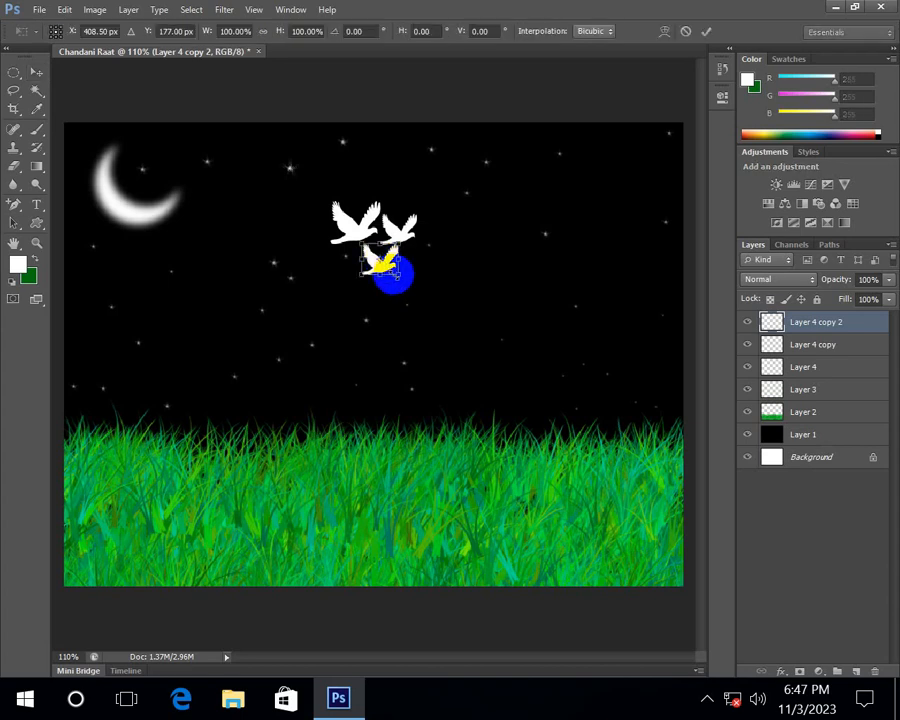
mouse_move(392, 272)
mouse_down()
mouse_move(390, 287)
mouse_move(398, 267)
mouse_move(390, 266)
mouse_up()
key(ctrl+z)
key(Return)
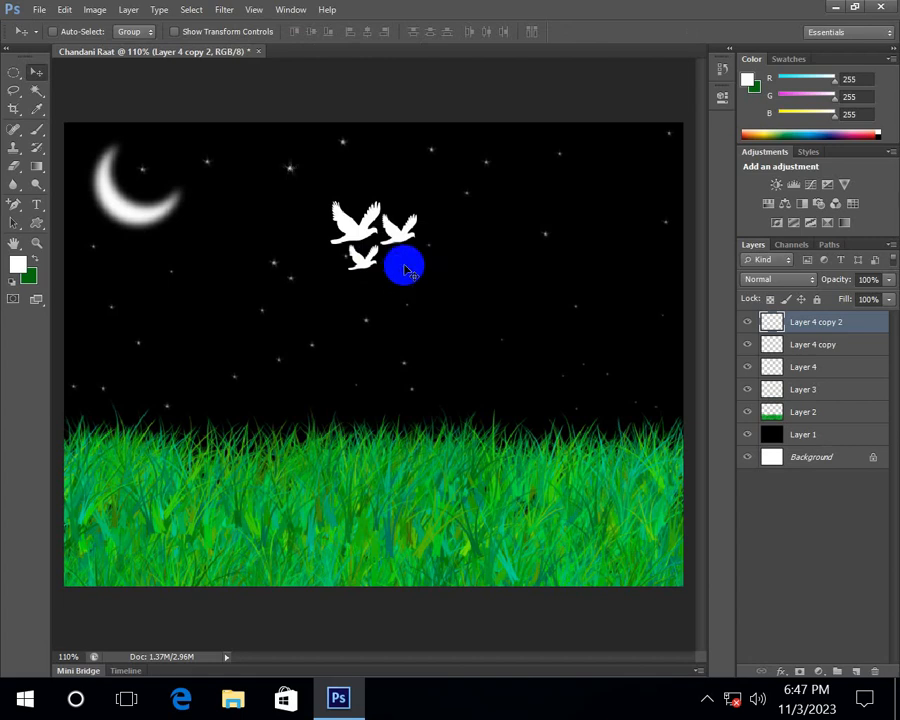
Draw a large pine tree custom shape path rising from the grass on the left below the moon and convert it to a selection.
click(44, 227)
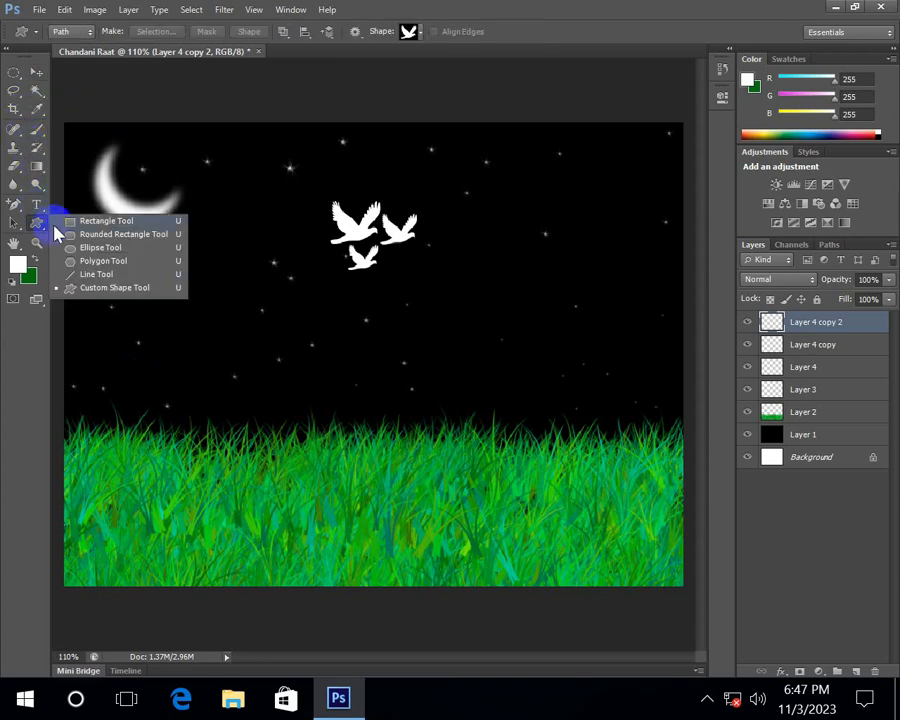
click(96, 290)
click(422, 33)
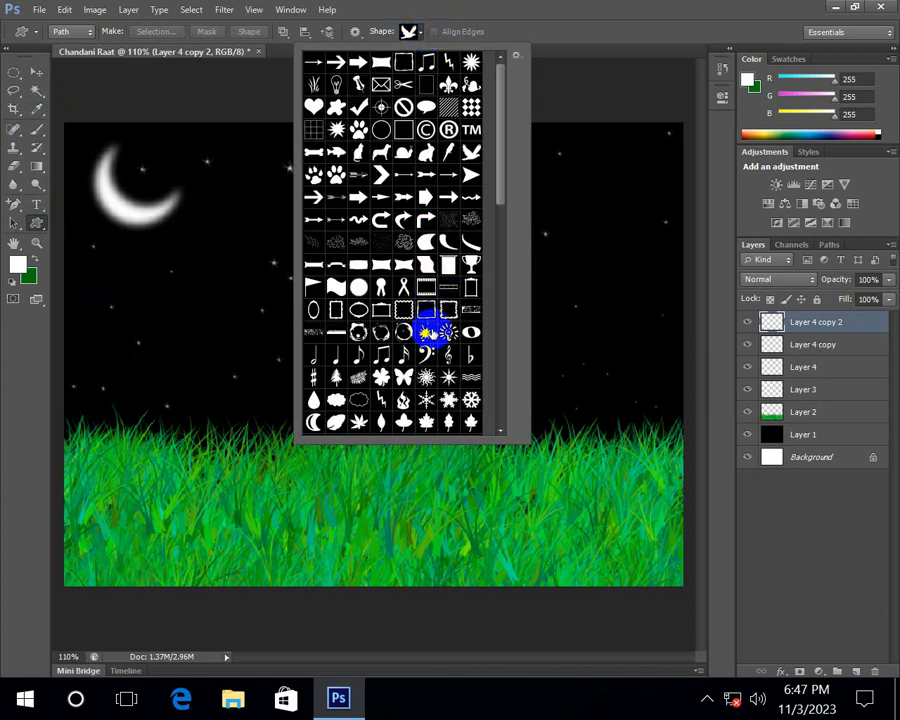
scroll(427, 332, down, 3)
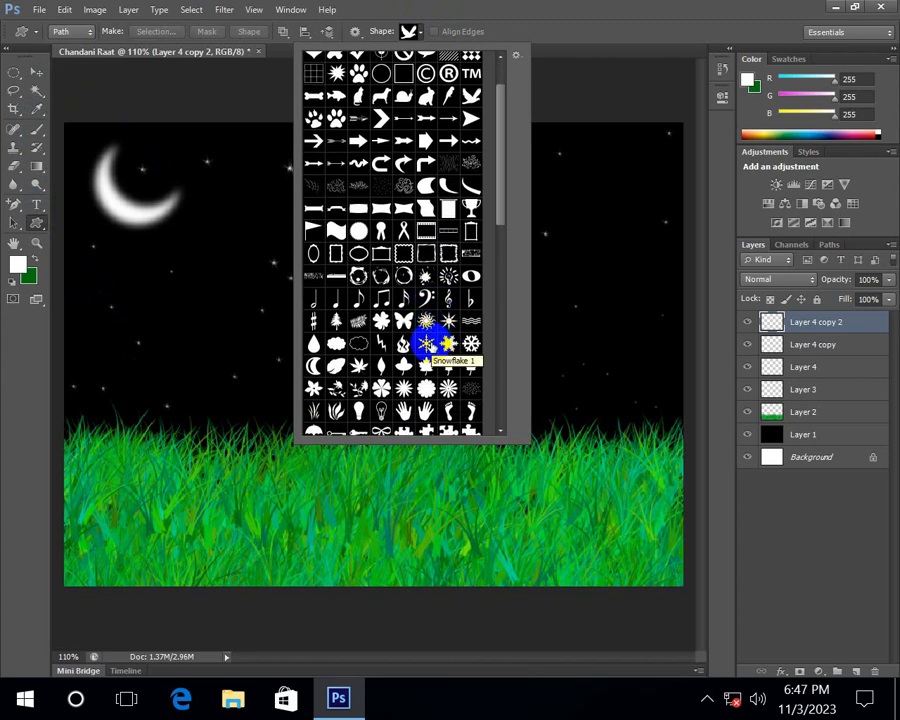
scroll(427, 355, down, 2)
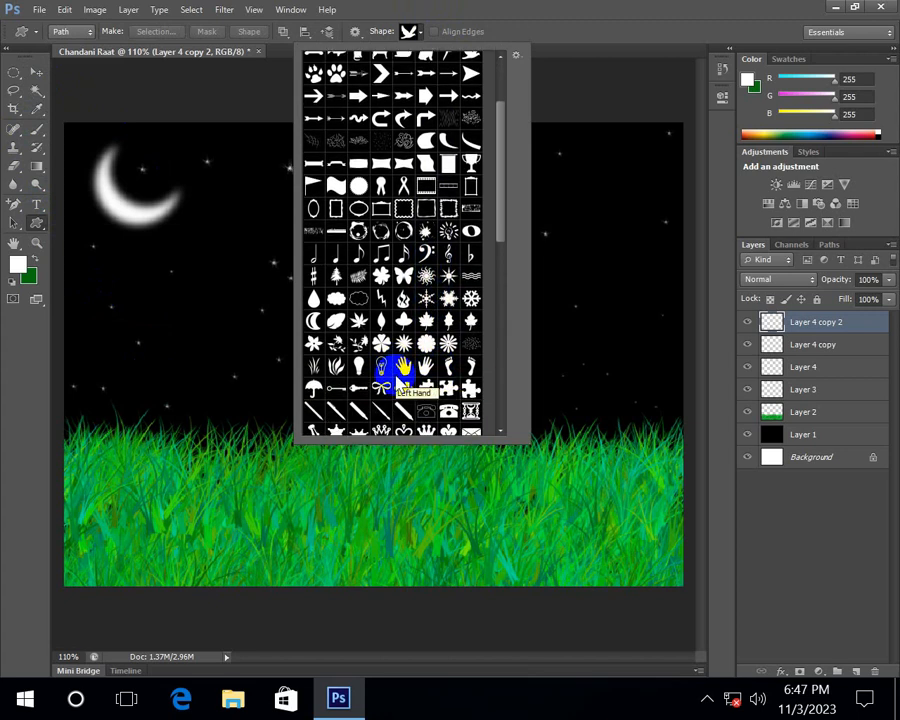
scroll(403, 380, down, 1)
scroll(403, 370, down, 5)
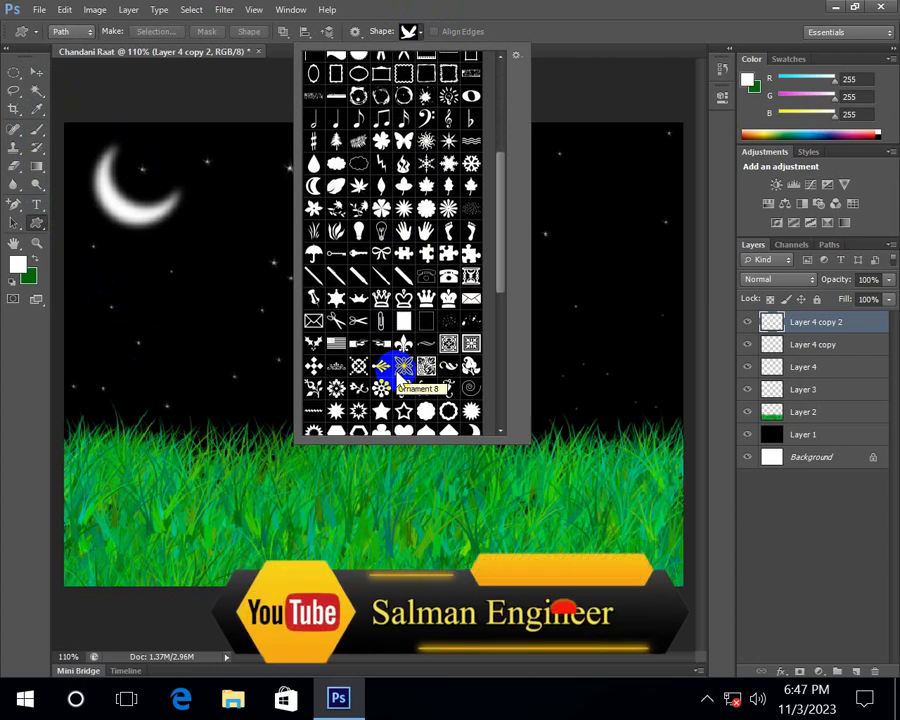
scroll(403, 372, down, 8)
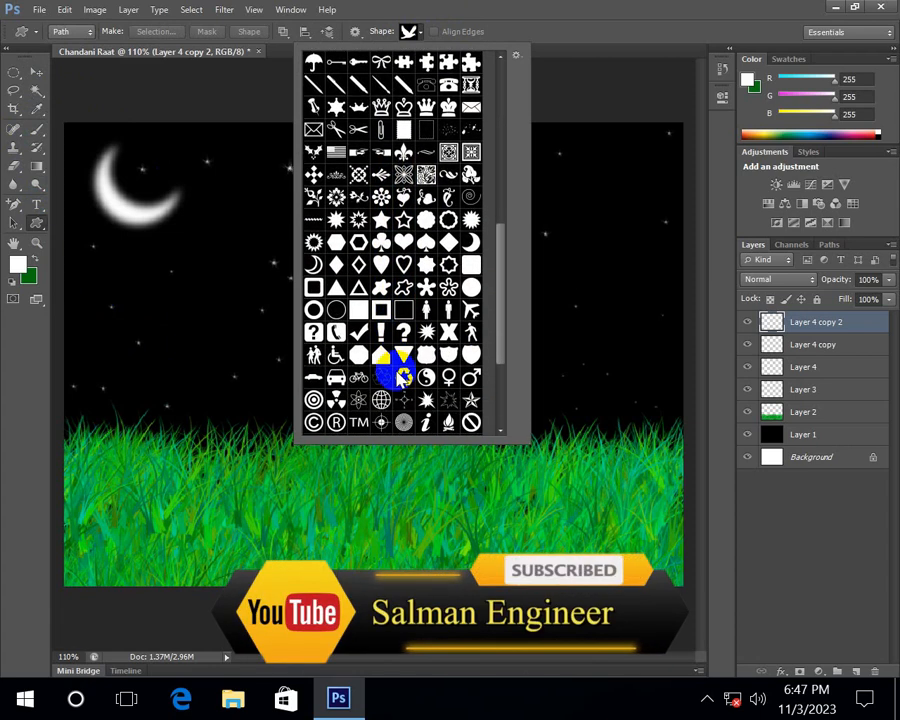
scroll(403, 378, down, 7)
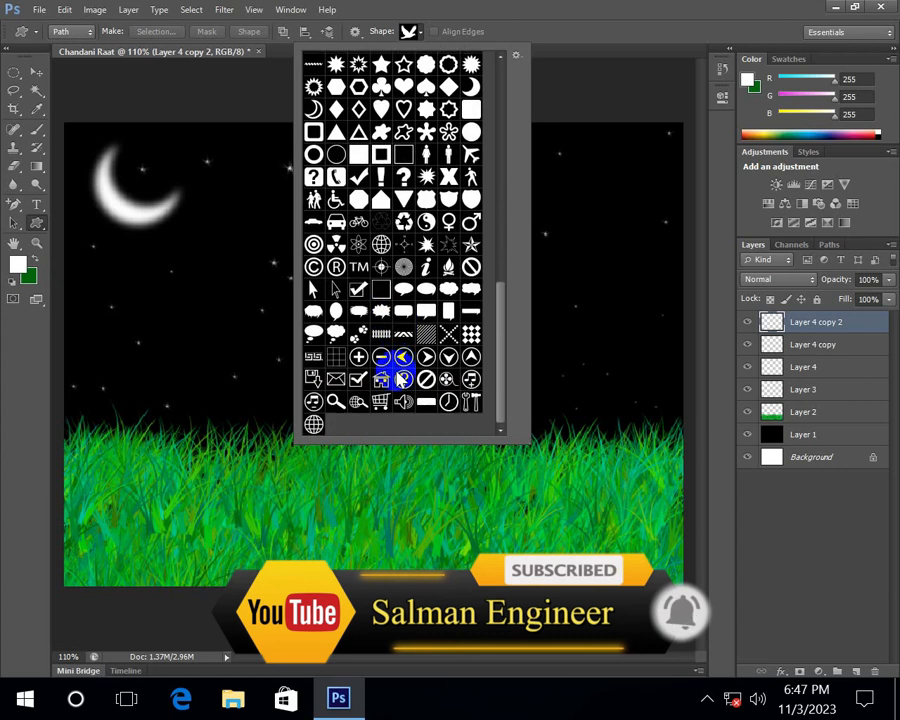
scroll(400, 378, up, 2)
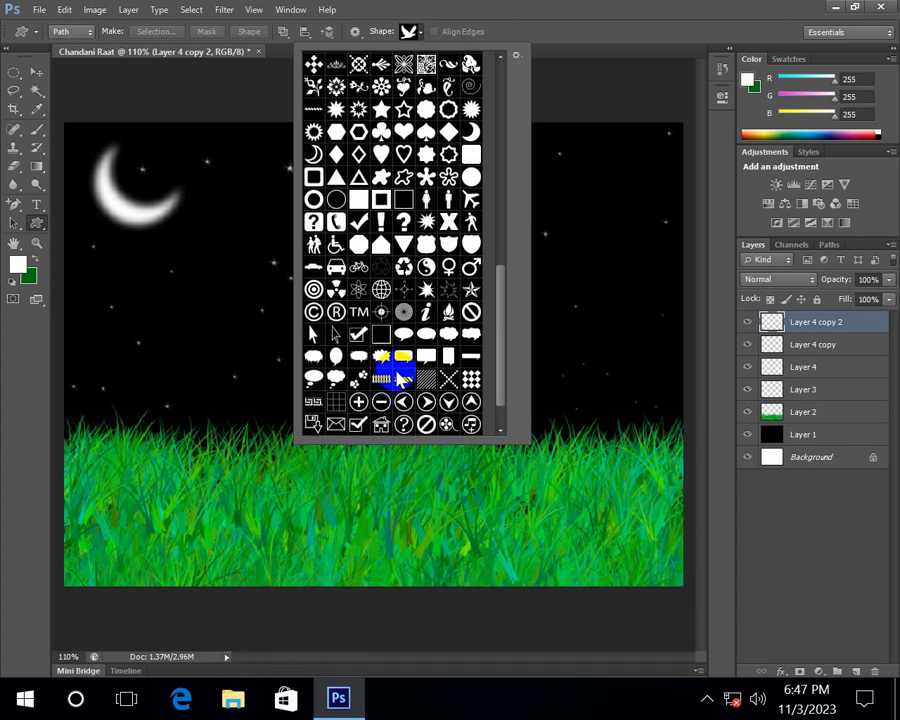
scroll(400, 378, up, 6)
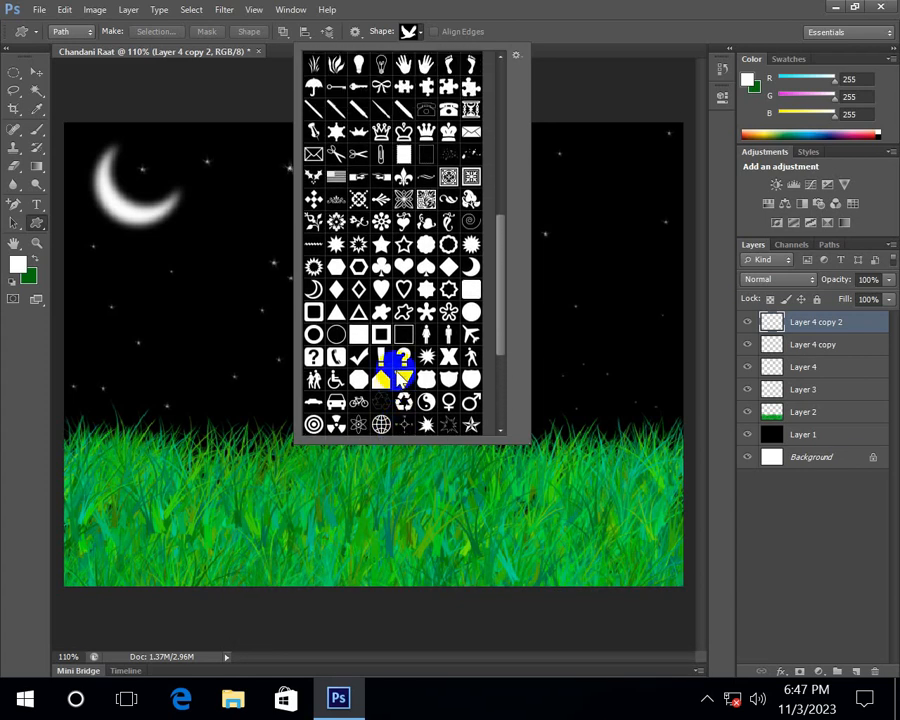
scroll(400, 378, up, 9)
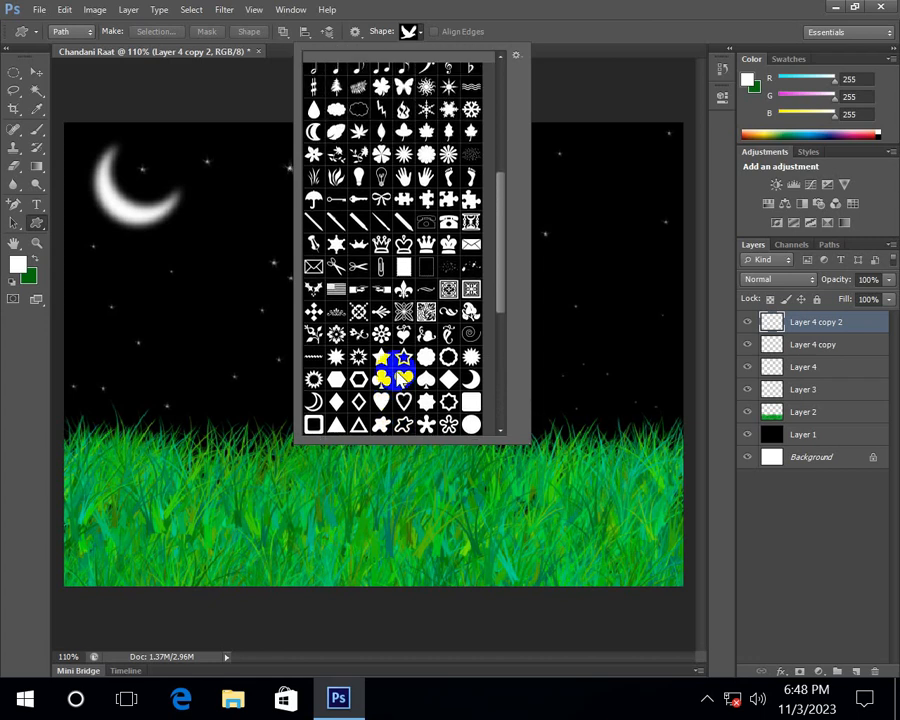
scroll(400, 378, up, 3)
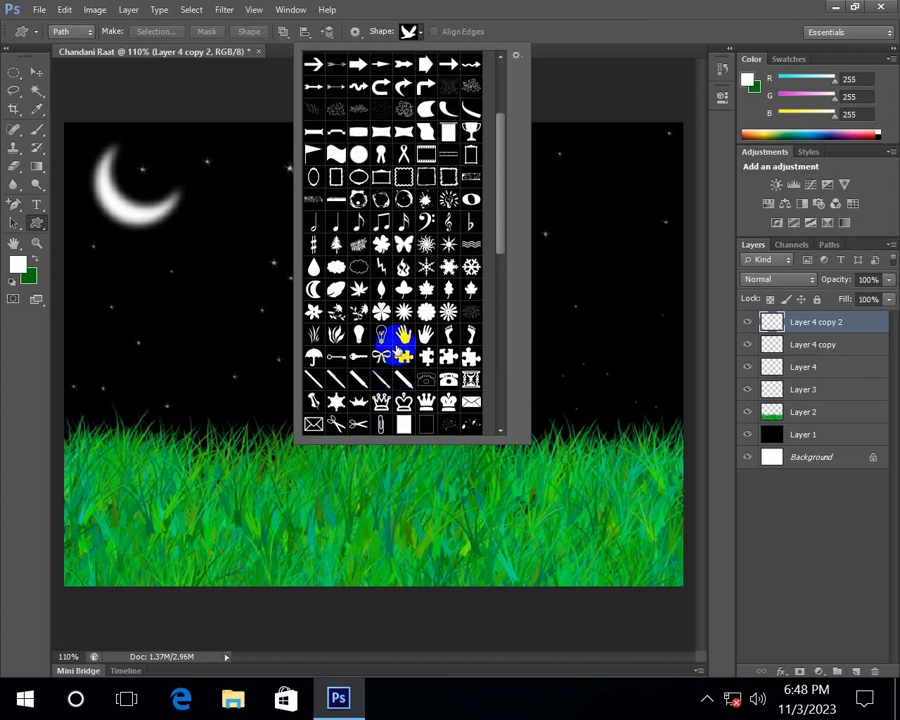
double_click(331, 243)
drag(56, 334, 202, 496)
key(ctrl+Return)
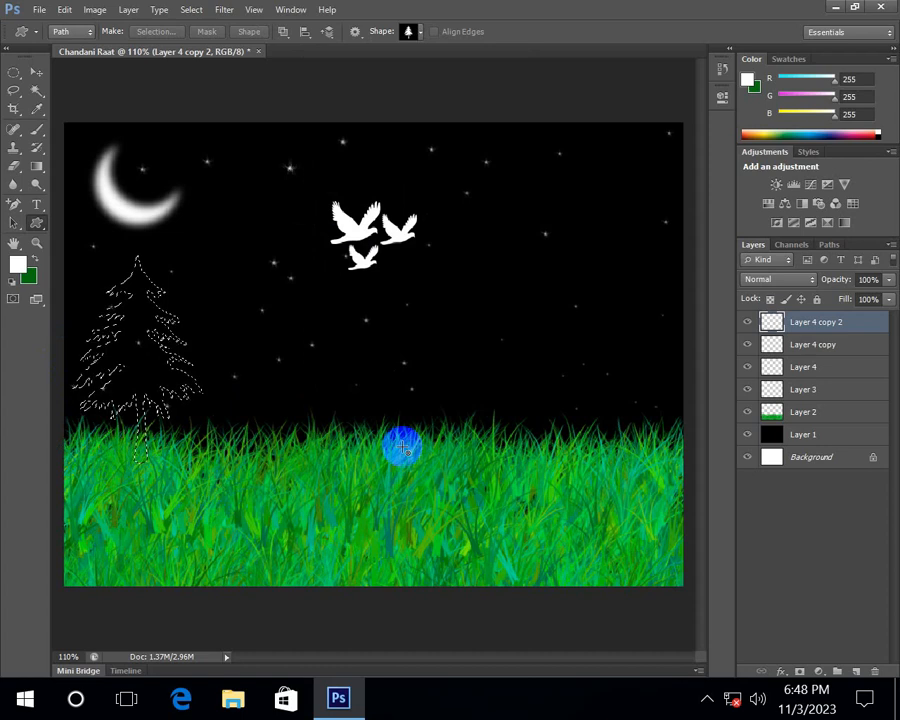
Fill the pine tree selection with the dark green background colour on a new layer and deselect.
click(857, 672)
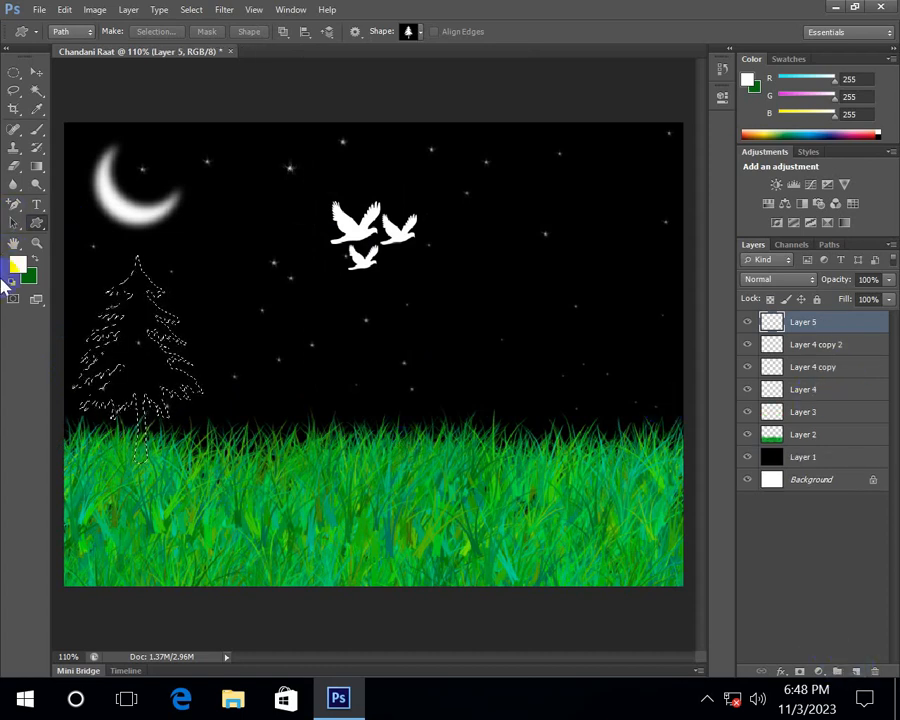
key(ctrl+BackSpace)
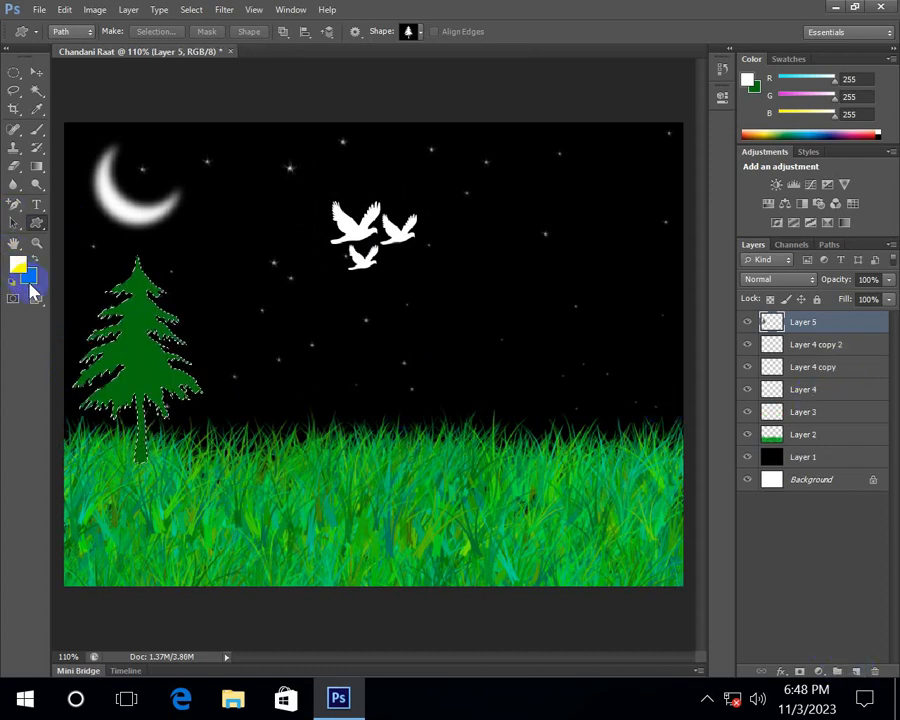
key(ctrl+d)
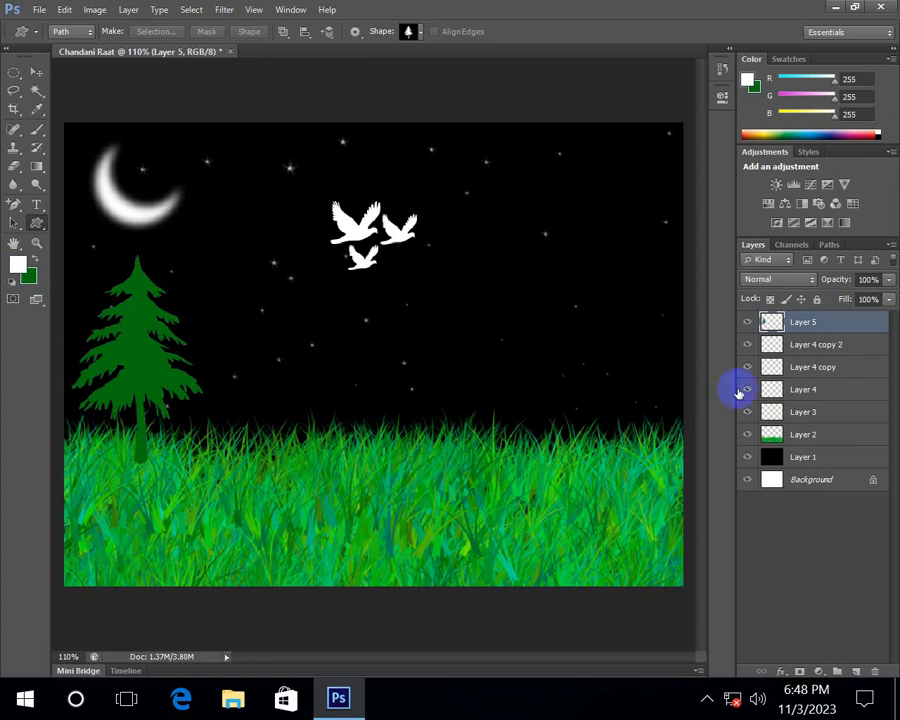
Place the pine tree's layer beneath the grass layer and shift the tree slightly up and to the right.
drag(808, 328, 772, 452)
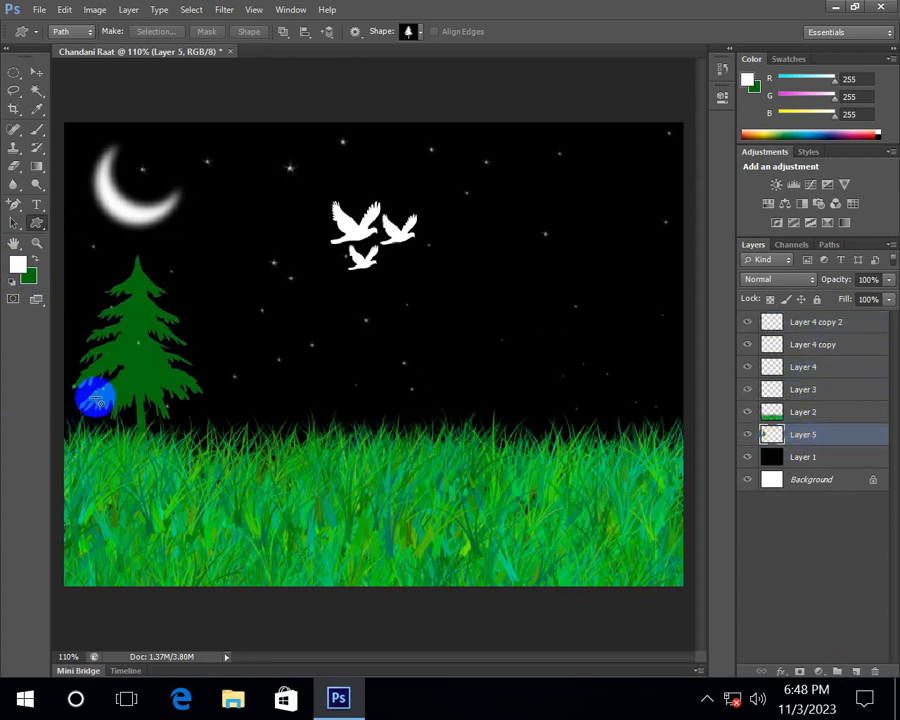
key(v)
drag(121, 363, 131, 358)
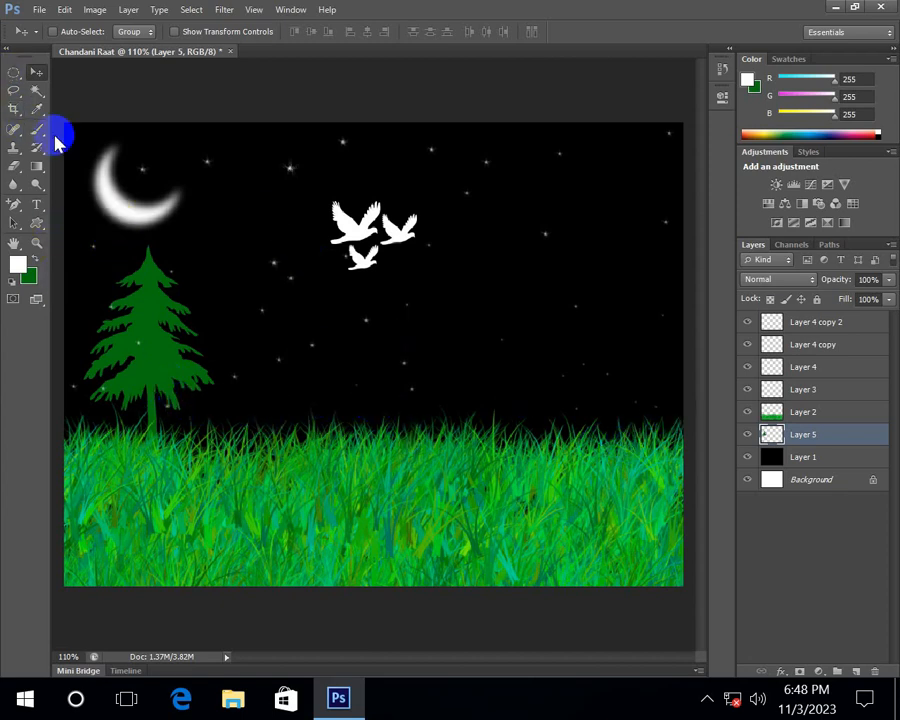
Draw a tall grass-blade custom shape path at the right end of the lawn and convert it to a selection.
click(33, 224)
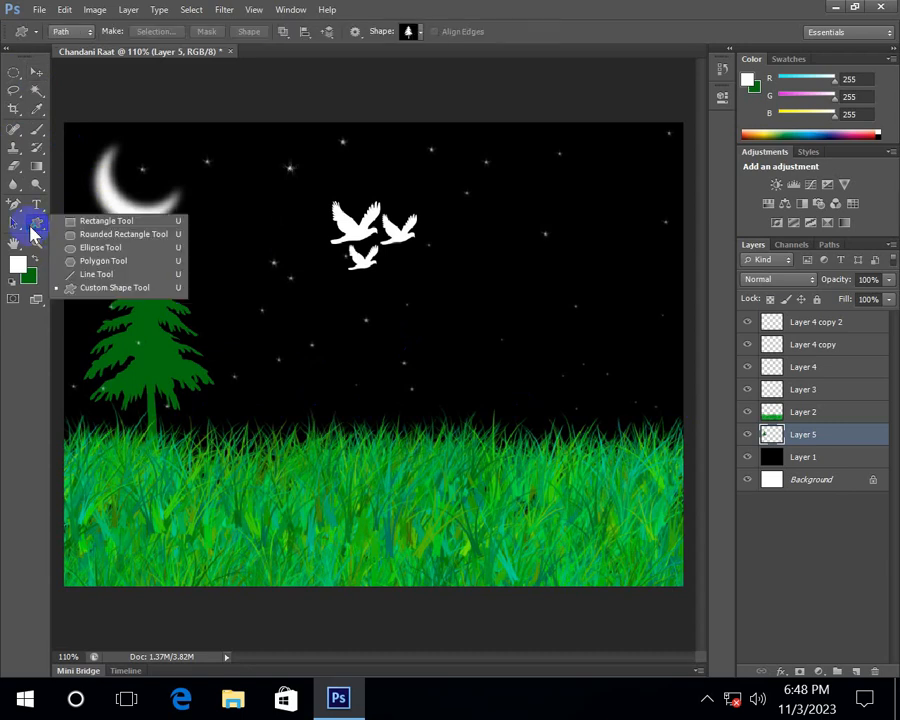
click(112, 288)
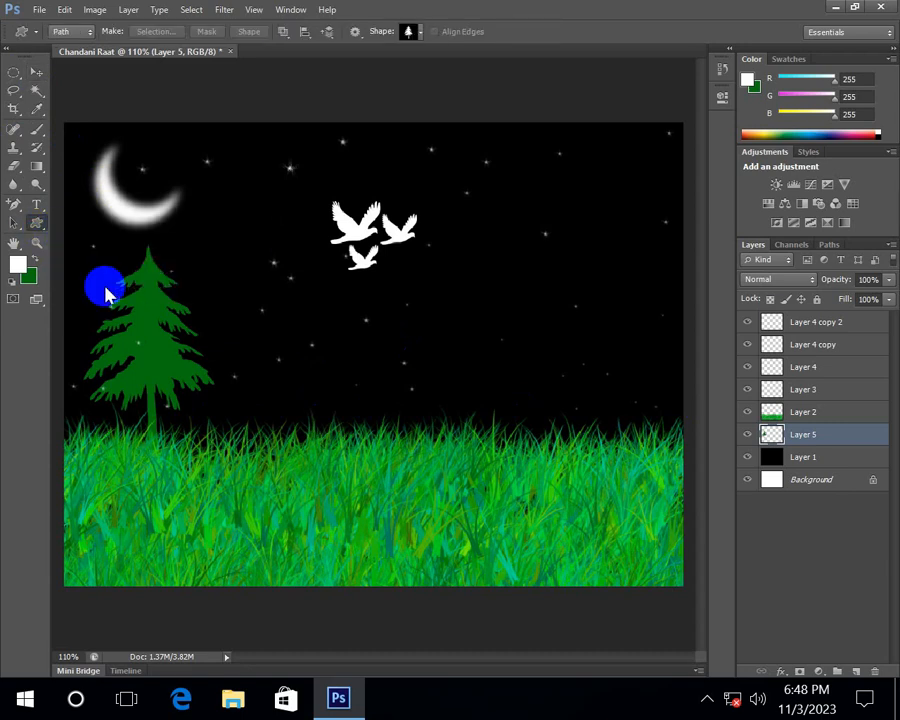
click(421, 32)
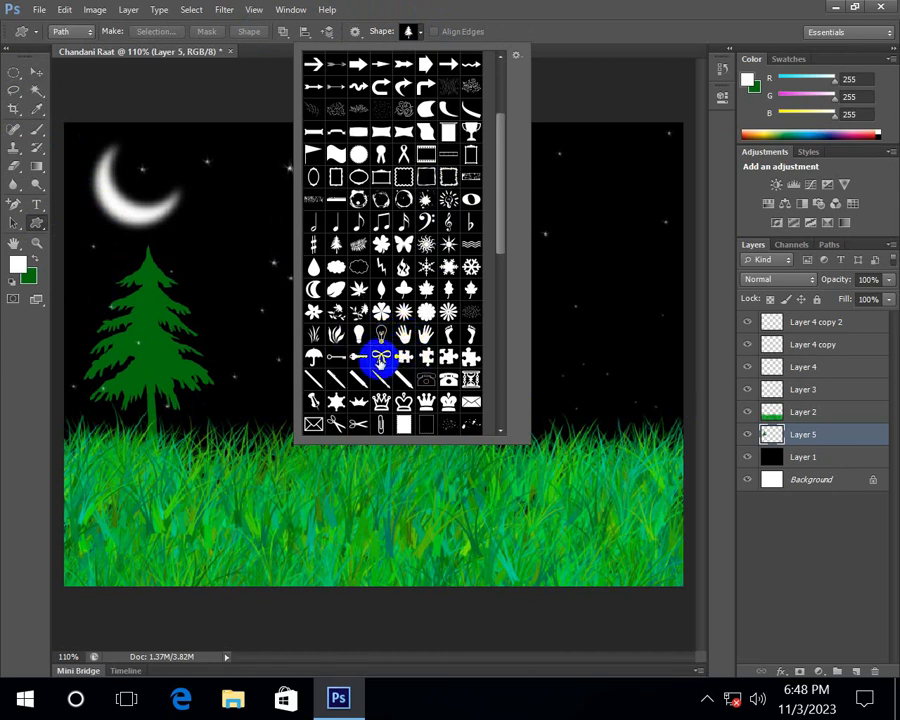
double_click(310, 335)
drag(497, 412, 672, 490)
key(ctrl+Return)
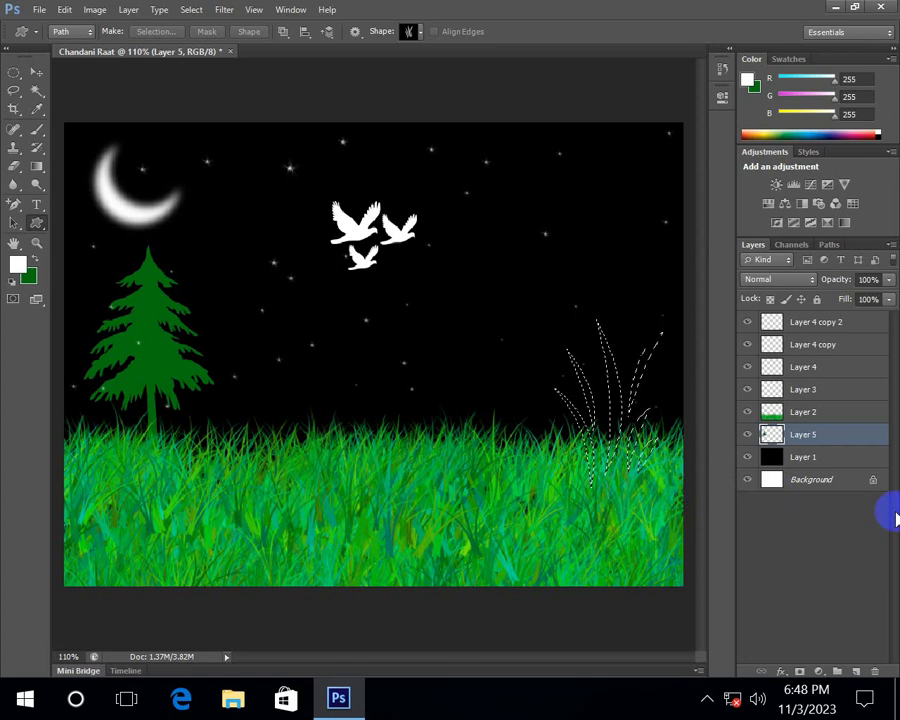
Set the foreground colour to dark green #095e00, fill the grass-blade selection with it on a new layer and deselect.
click(857, 670)
click(18, 264)
drag(386, 258, 388, 311)
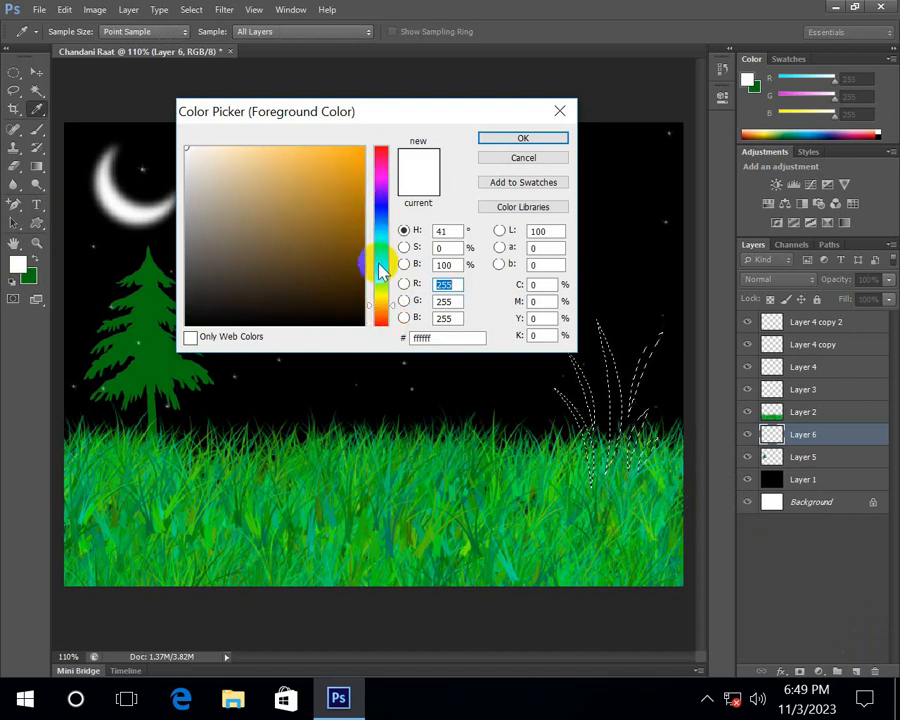
click(380, 268)
drag(348, 213, 363, 258)
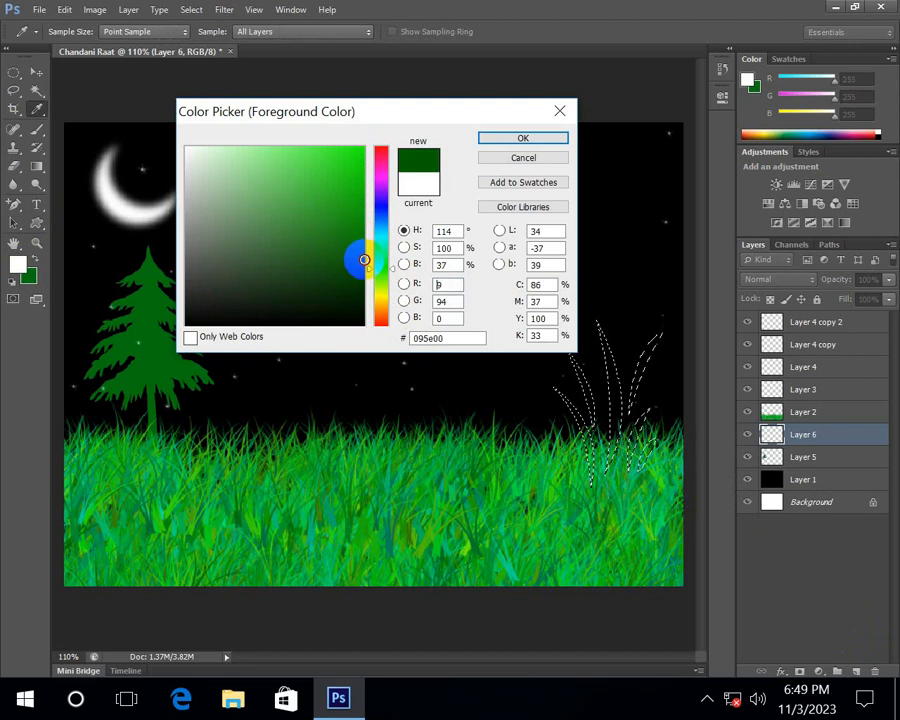
click(510, 137)
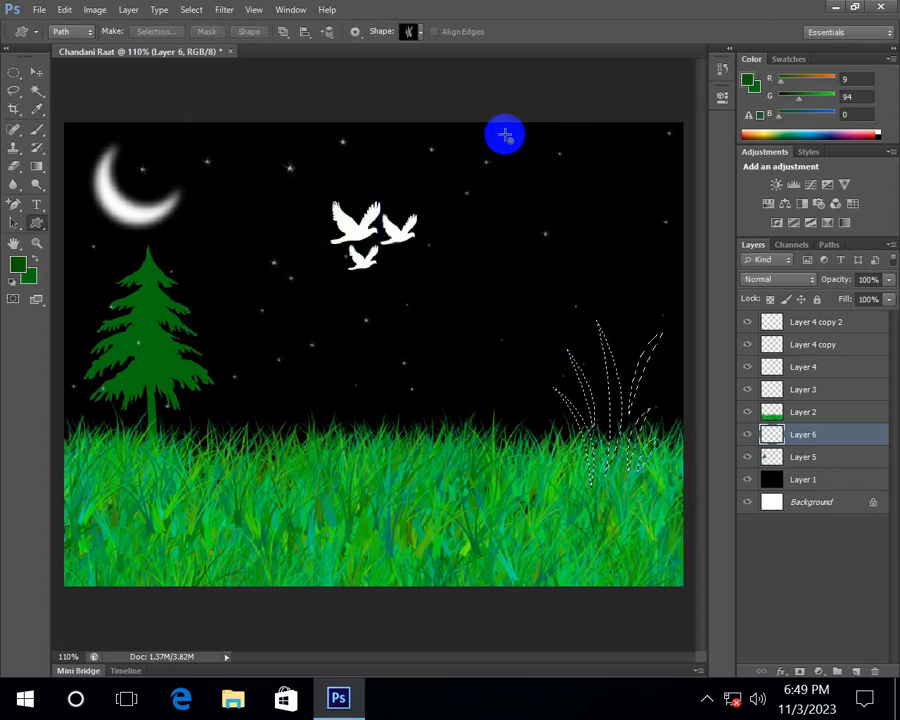
key(alt+BackSpace)
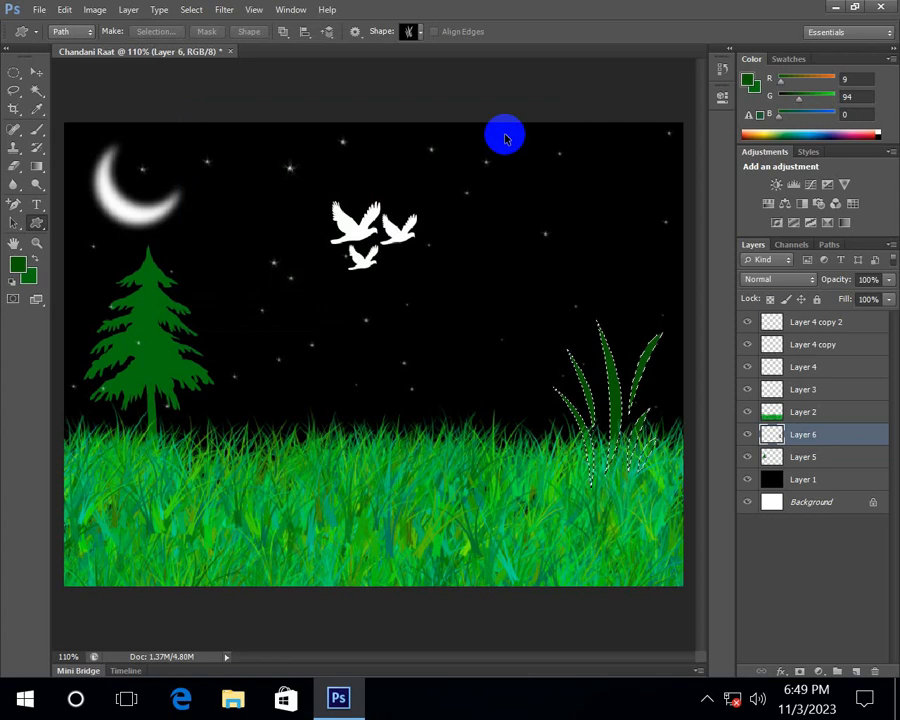
key(ctrl+d)
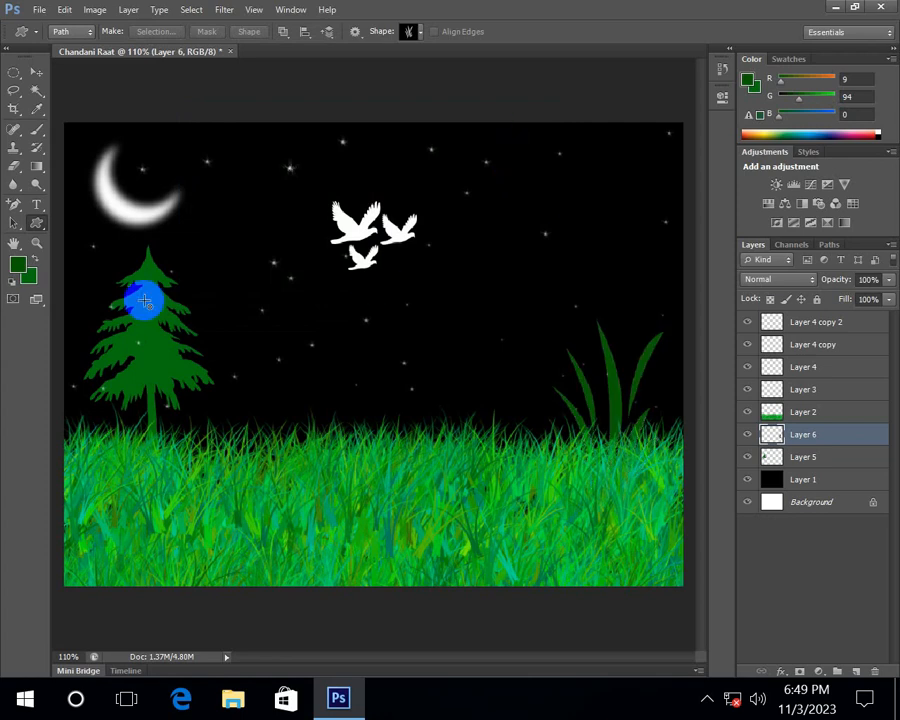
Draw a walking-couple custom shape path between the birds and the tall grass blades and convert it to a selection.
right_click(40, 228)
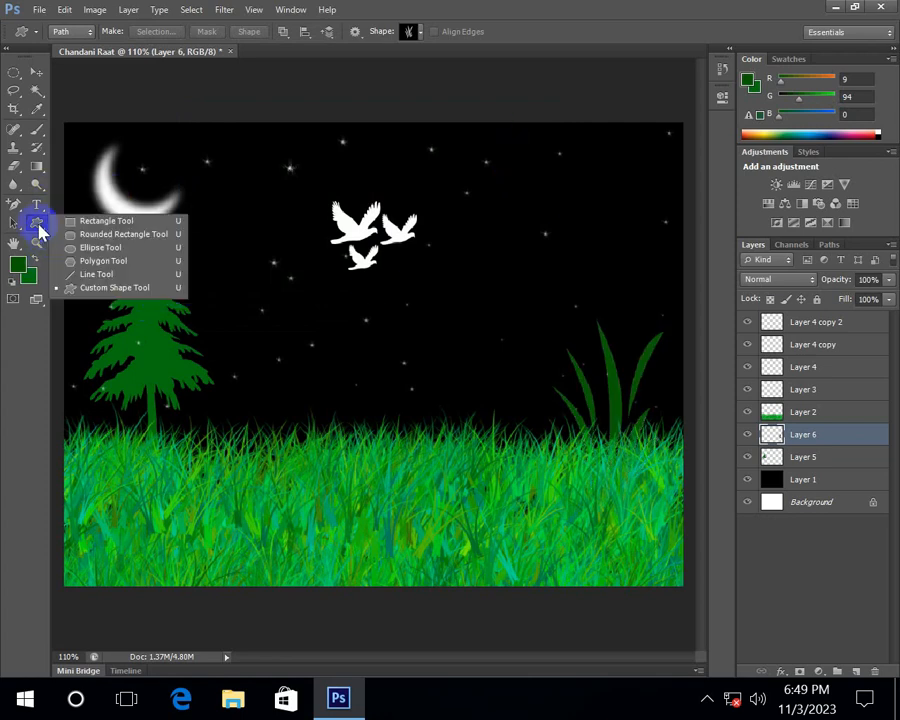
click(115, 289)
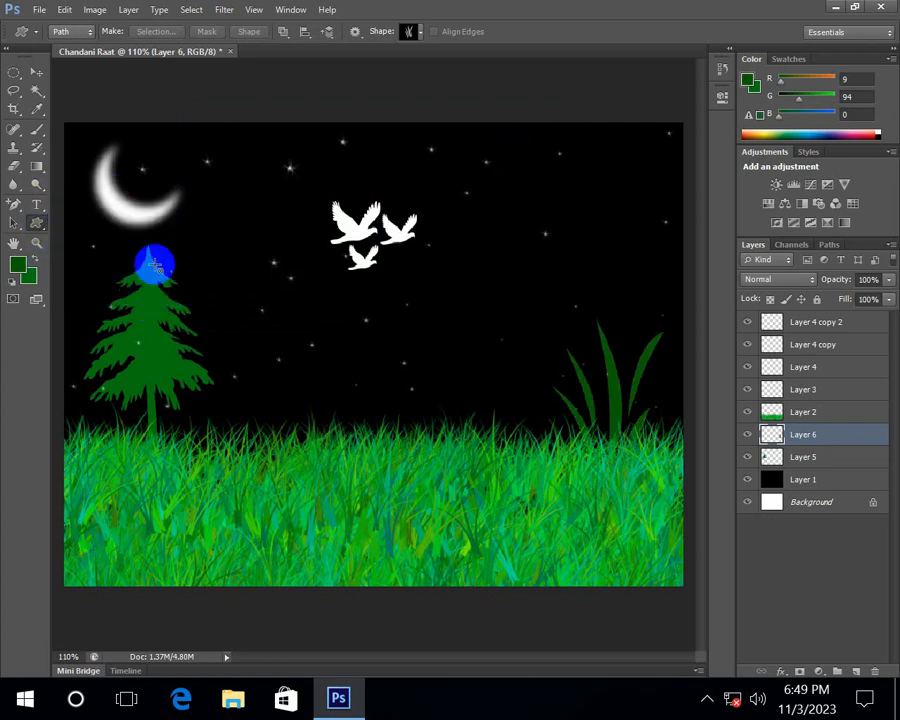
click(420, 33)
scroll(376, 335, down, 5)
scroll(403, 343, down, 10)
scroll(400, 393, down, 3)
scroll(400, 394, up, 1)
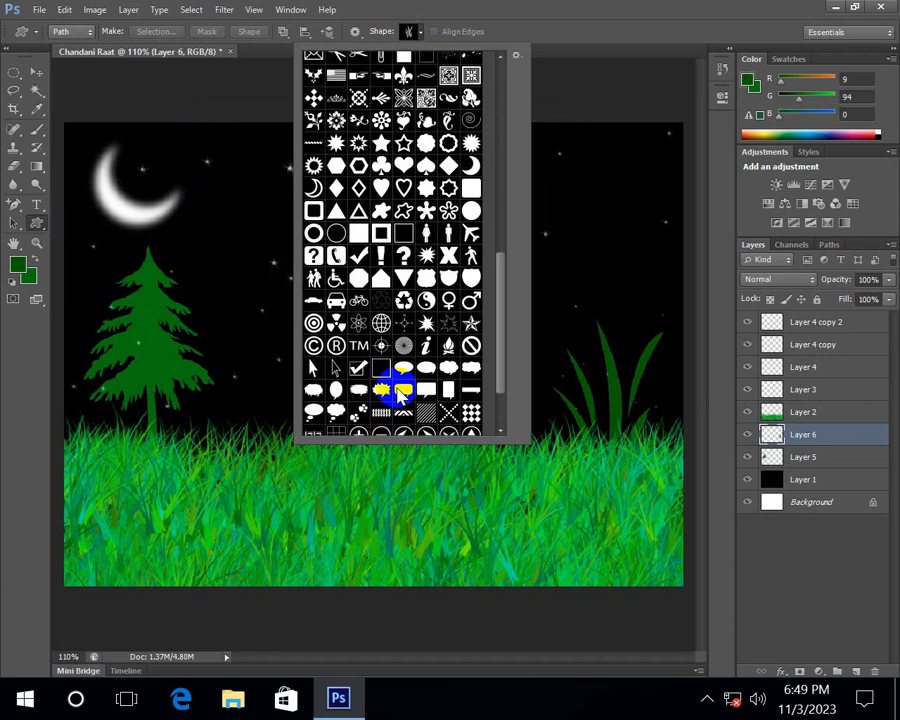
click(313, 280)
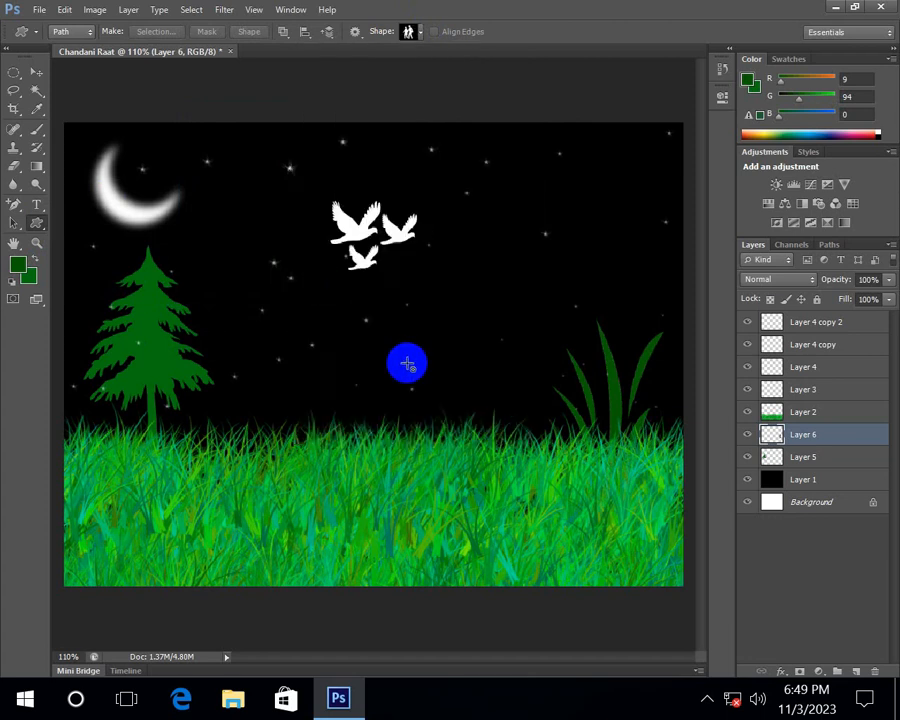
drag(412, 325, 540, 477)
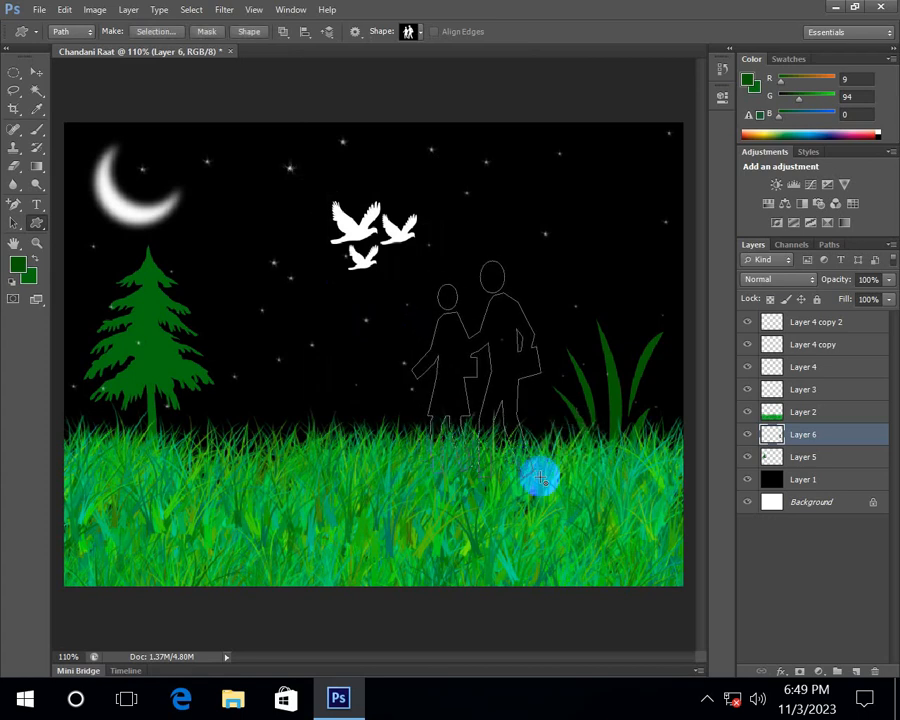
key(ctrl+Return)
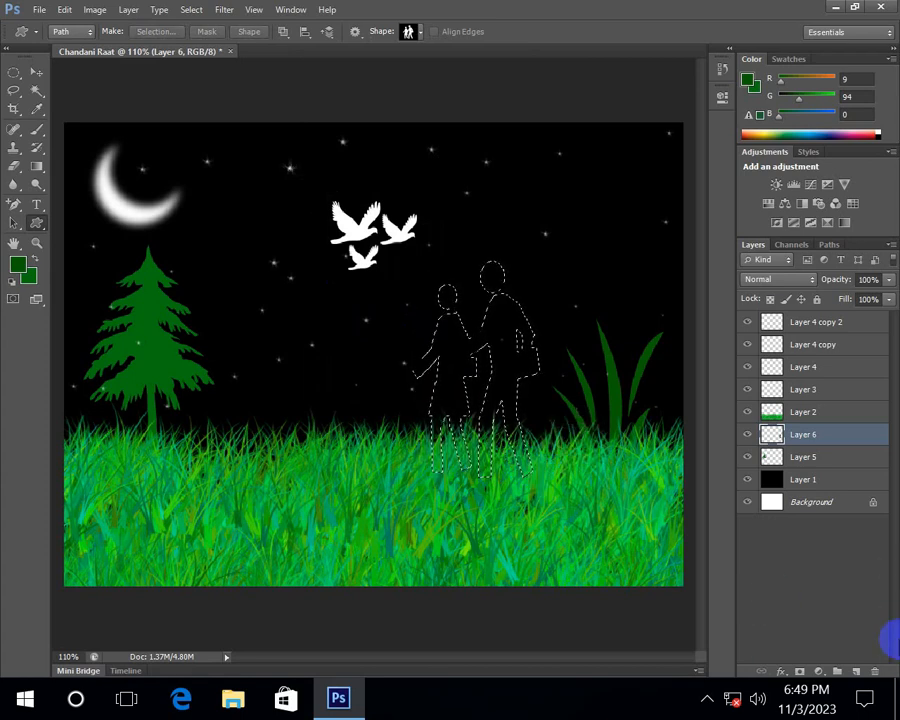
Add a new layer for the couple and start a custom gradient with a white first colour stop.
click(857, 669)
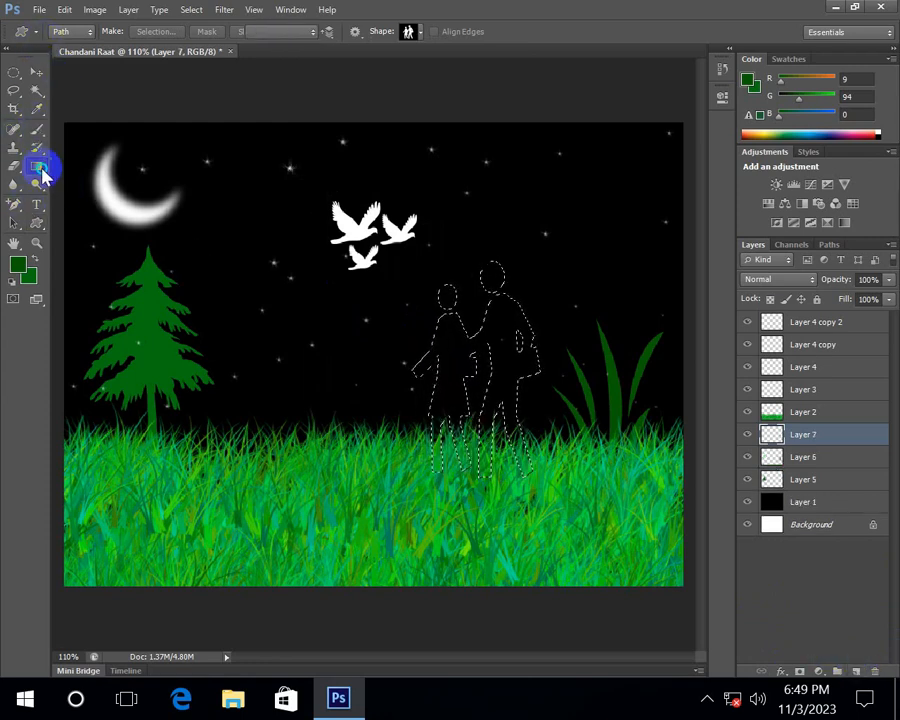
click(36, 167)
click(76, 30)
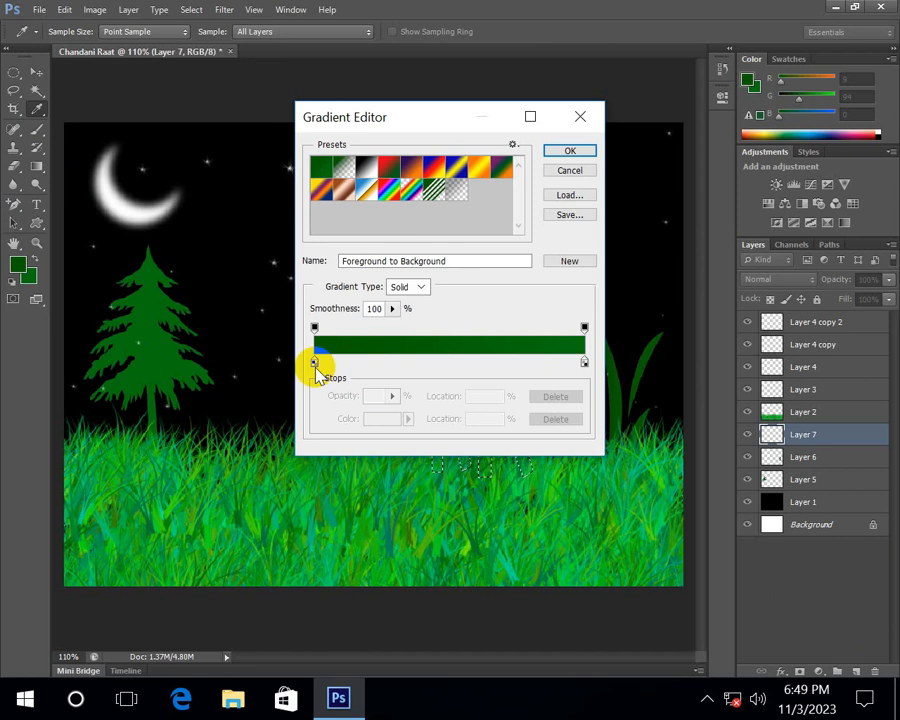
double_click(316, 362)
drag(367, 272, 187, 108)
click(505, 140)
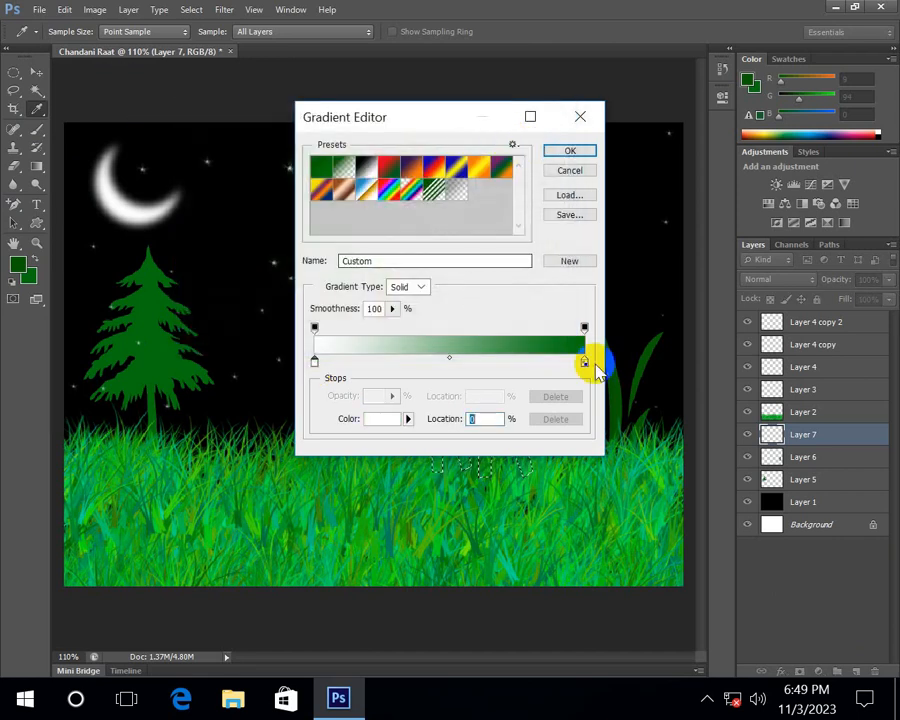
Set the gradient's end stop to dark grey #545454, fill the couple with the gradient from heads to feet and deselect.
double_click(585, 363)
drag(241, 301, 171, 261)
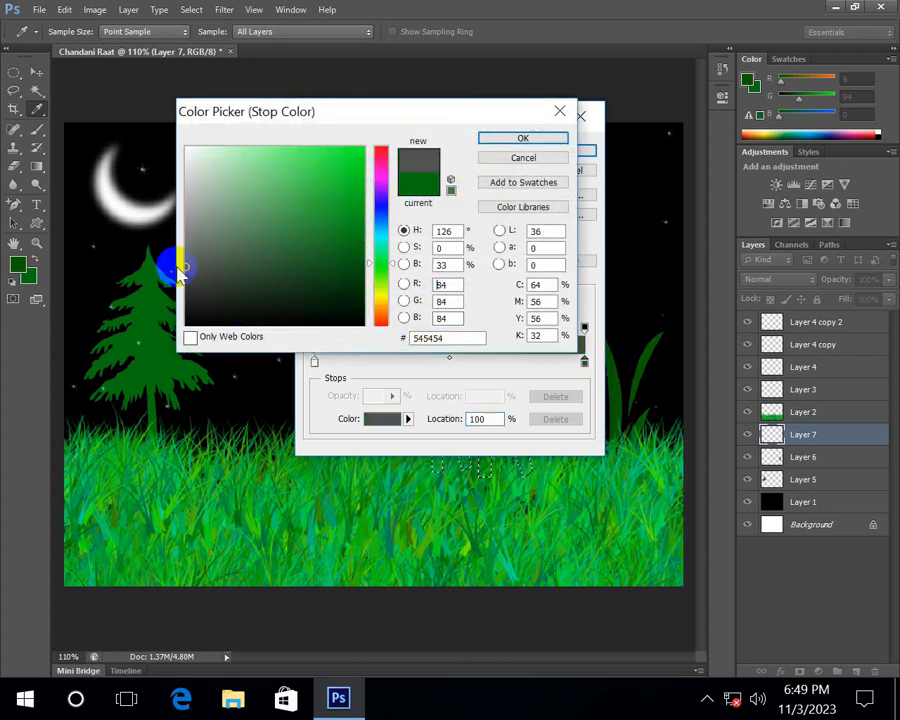
click(552, 137)
click(566, 148)
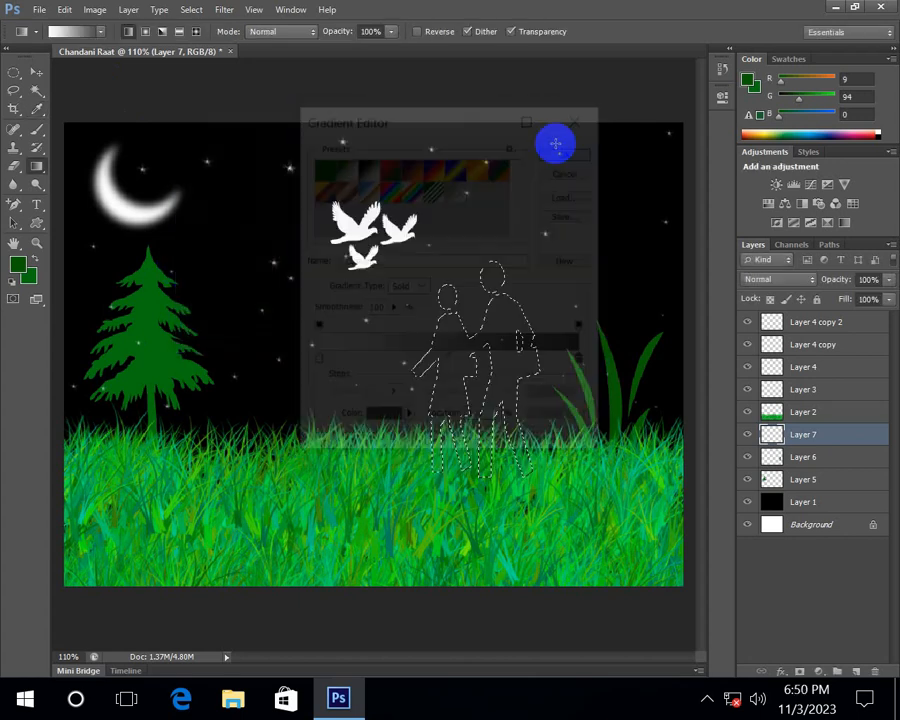
drag(414, 263, 505, 403)
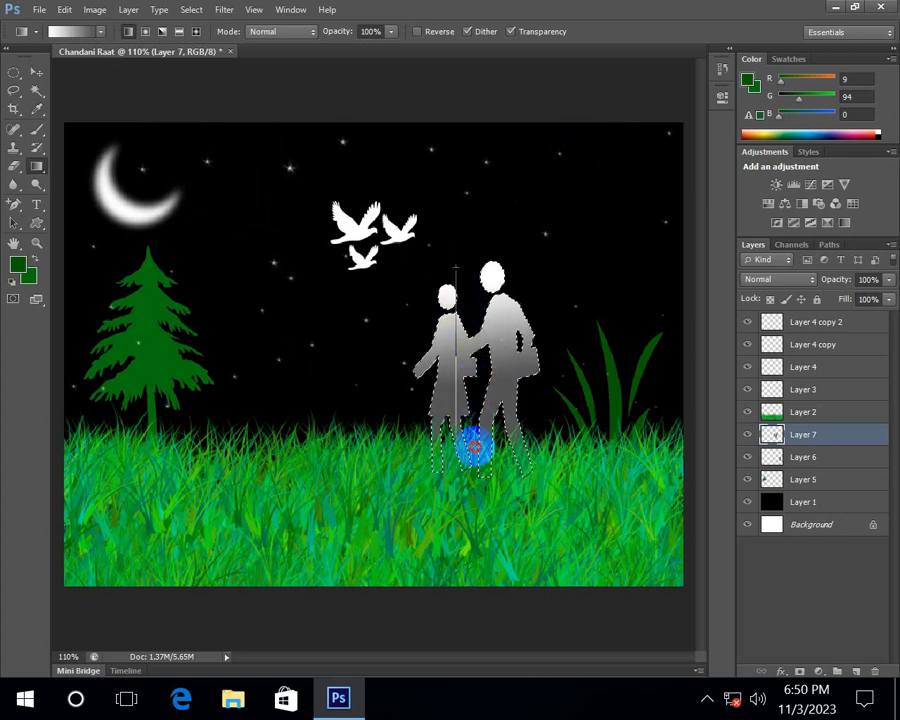
drag(474, 497, 474, 497)
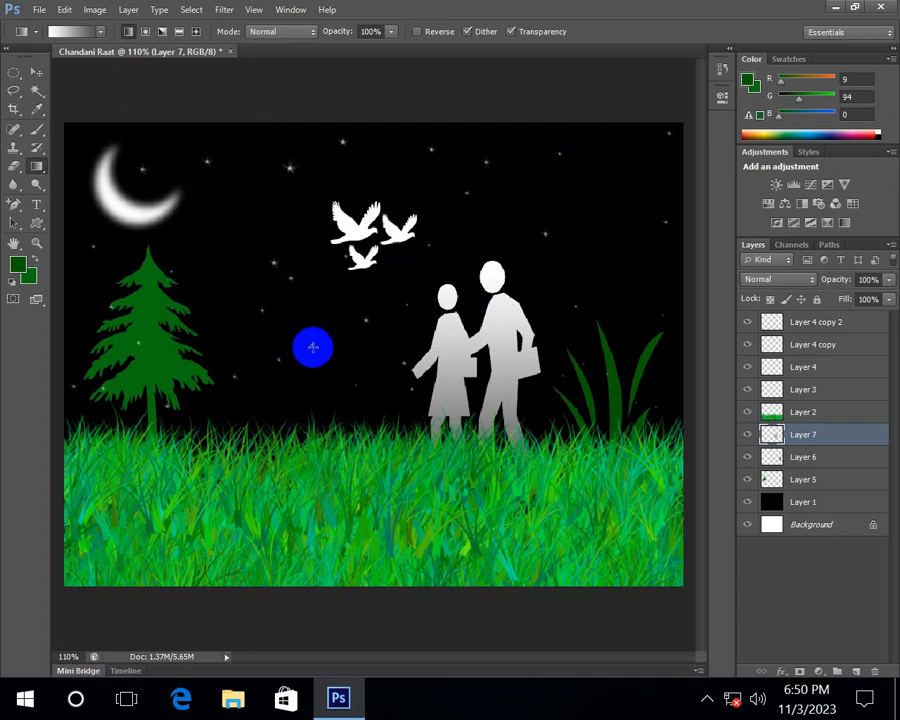
Save the picture to the Desktop as Chandani Raat.jpg in JPEG format at the highest quality.
click(38, 12)
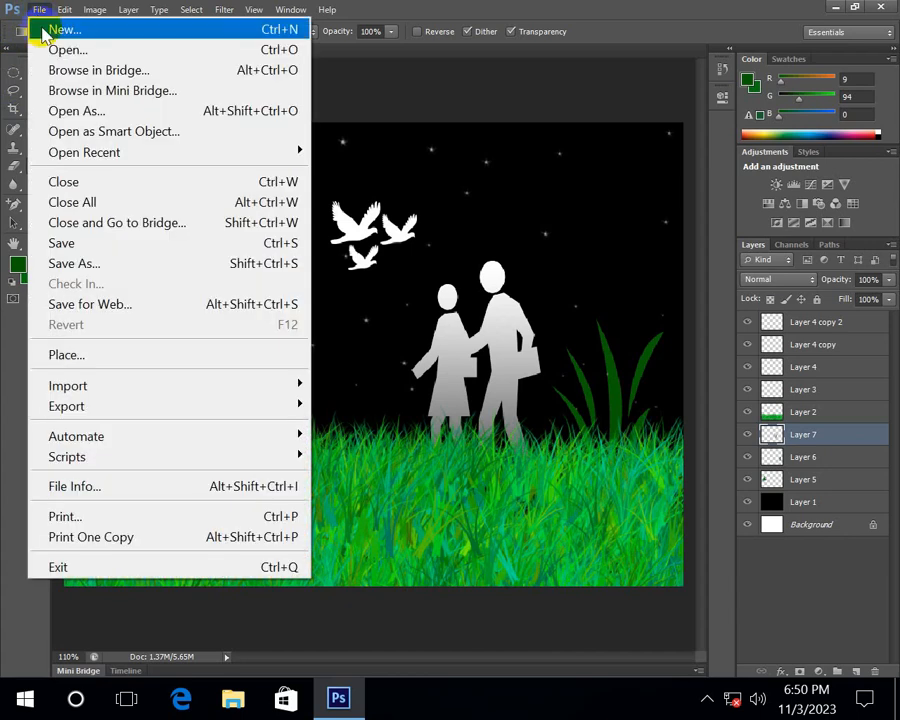
click(86, 263)
click(207, 168)
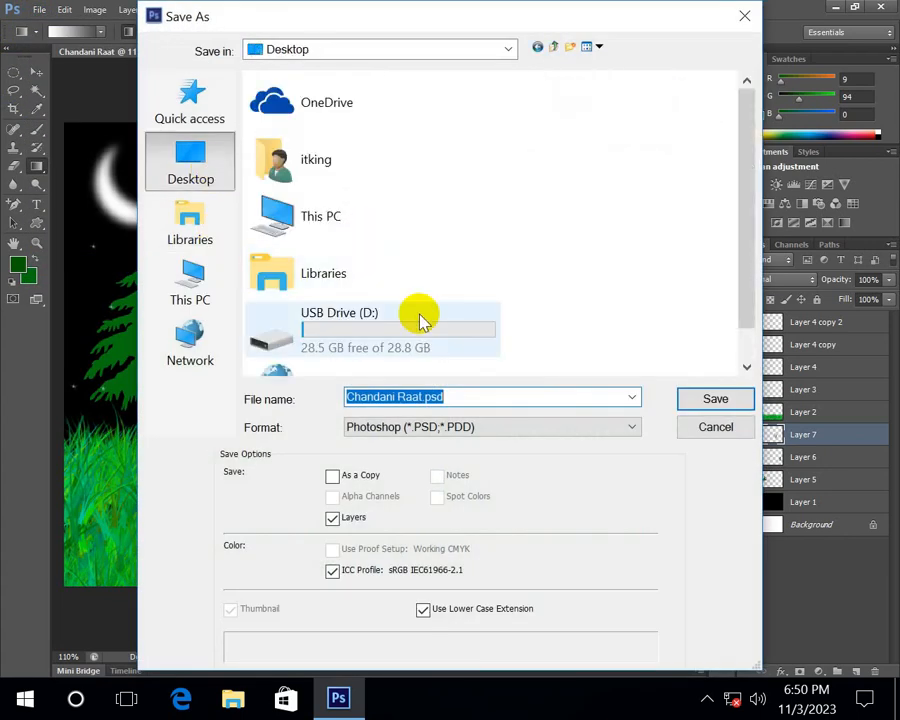
click(464, 426)
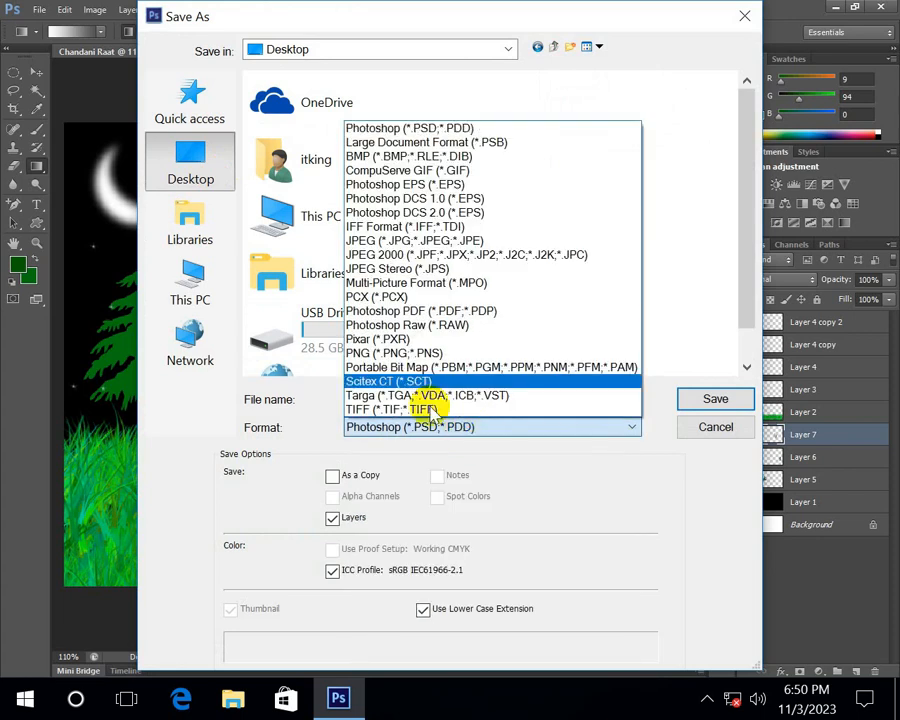
click(376, 241)
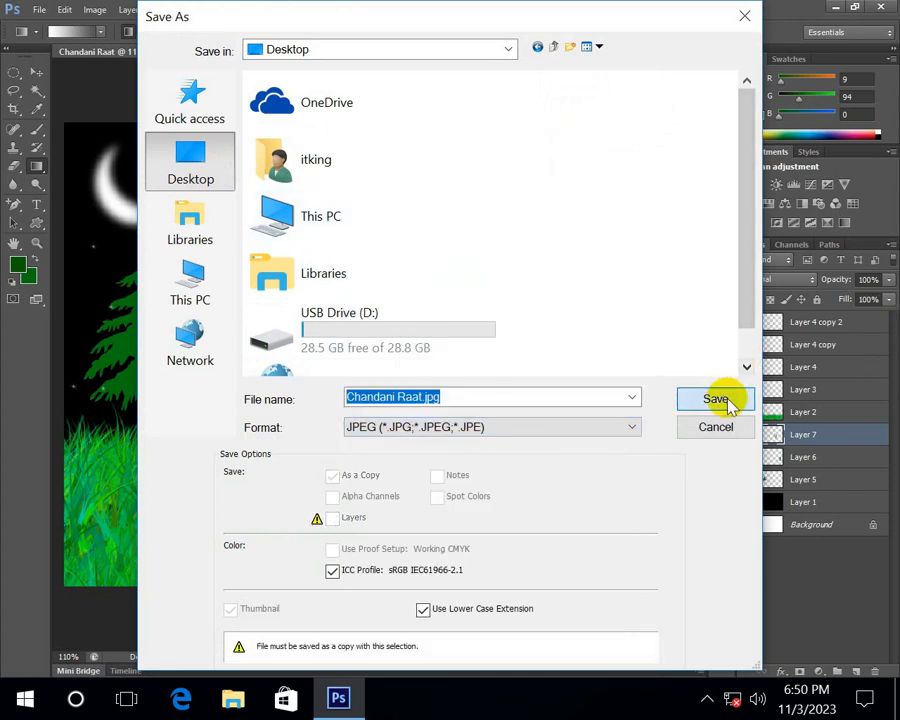
click(716, 398)
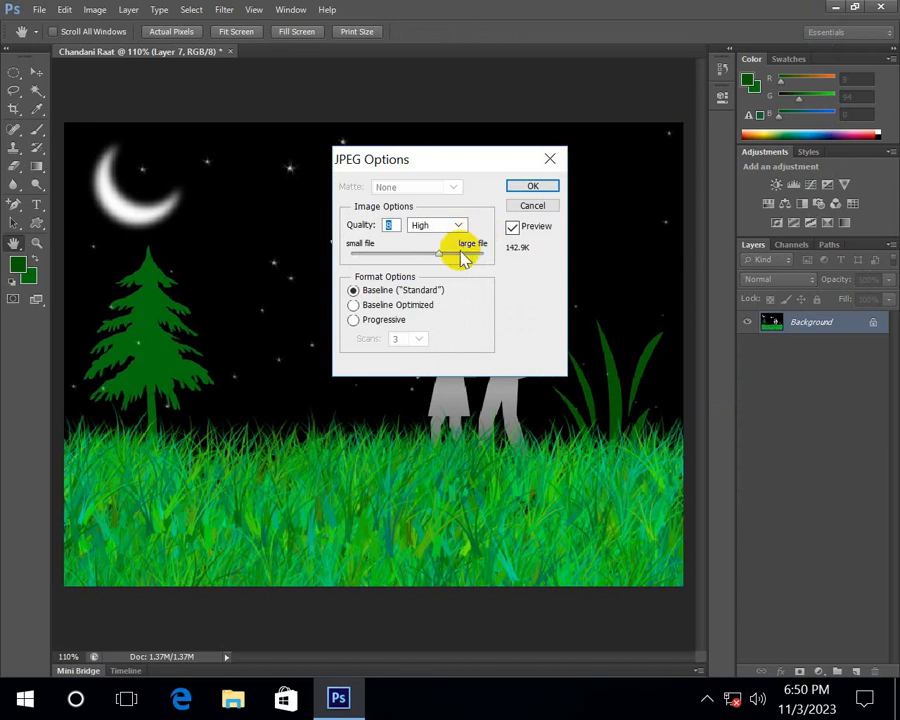
drag(463, 256, 488, 253)
click(532, 186)
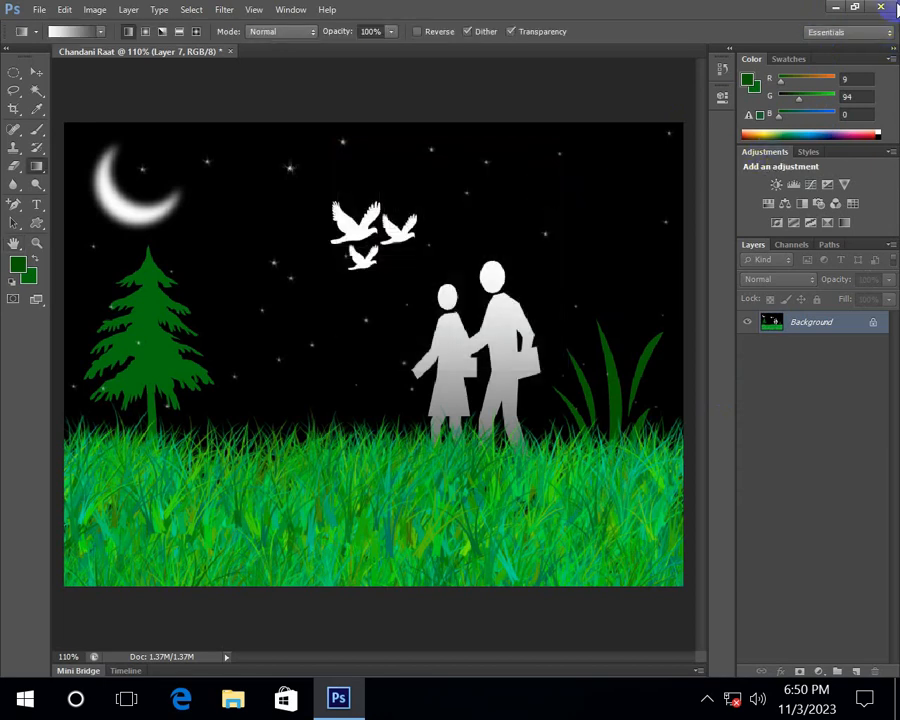
Switch to the Windows desktop, open Chandani Raat.jpg in Photos and set it as the desktop background, closing Photos when done.
click(837, 9)
right_click(182, 189)
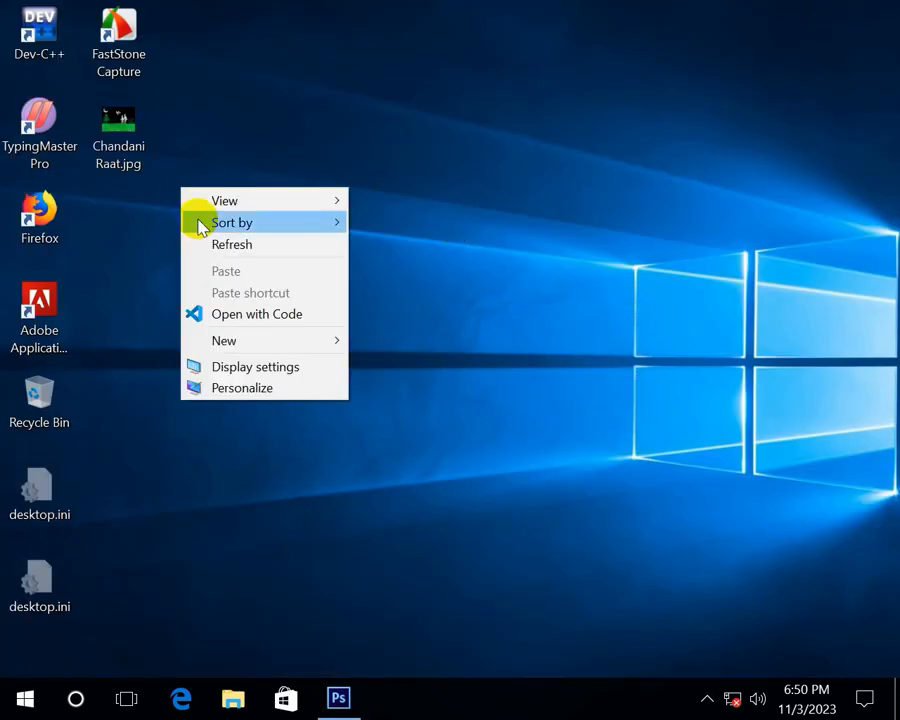
double_click(100, 124)
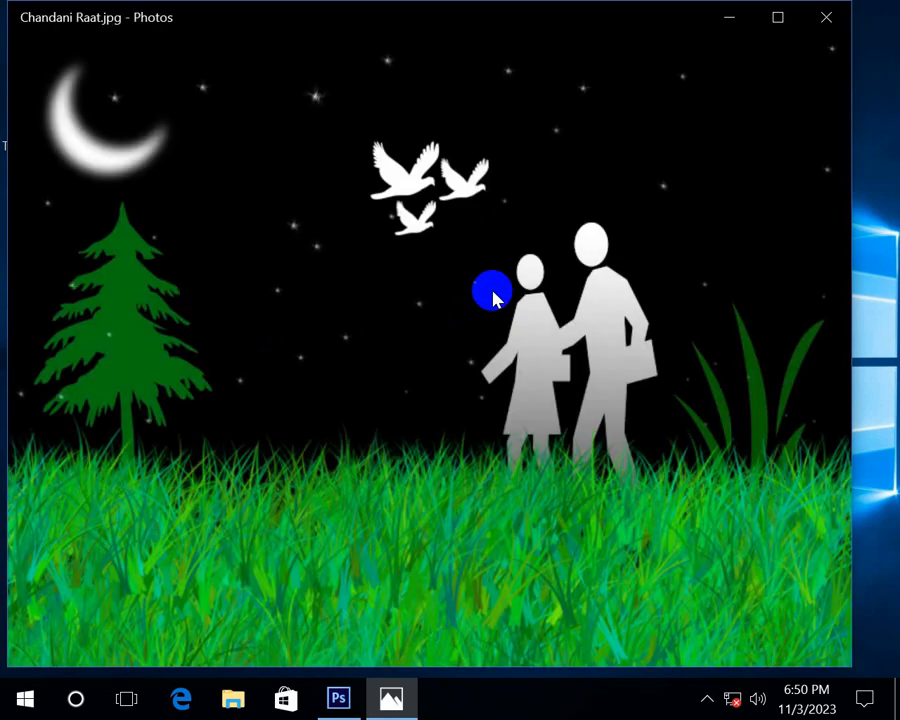
right_click(432, 182)
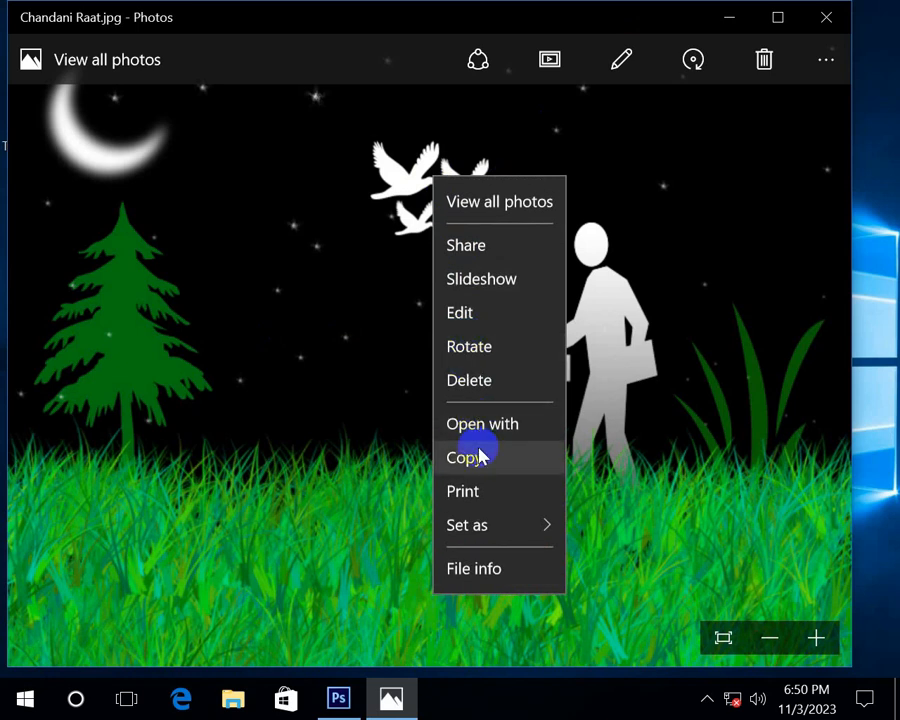
mouse_move(497, 528)
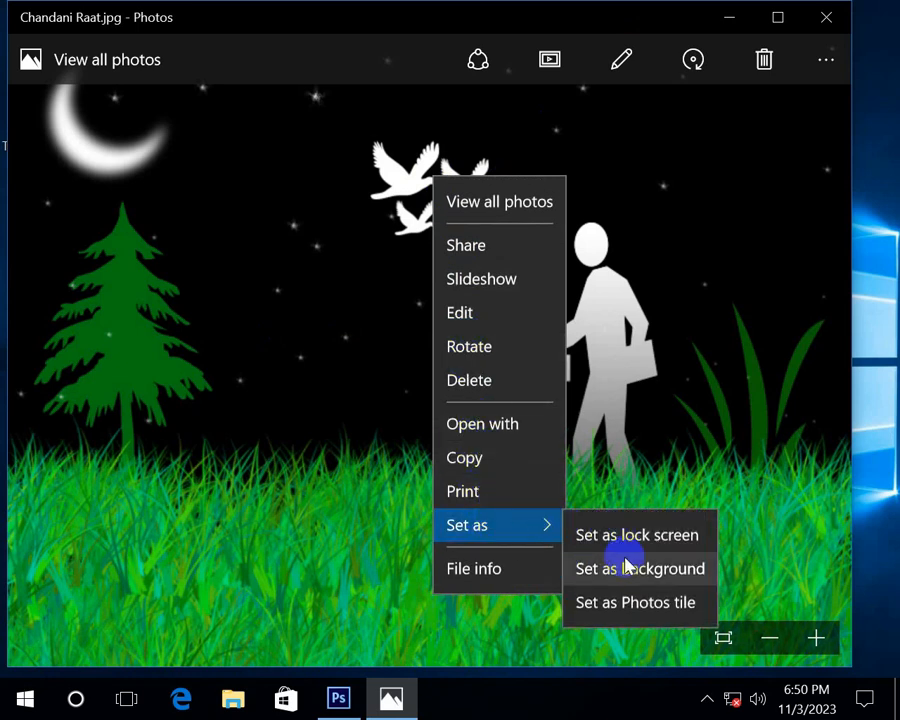
click(627, 569)
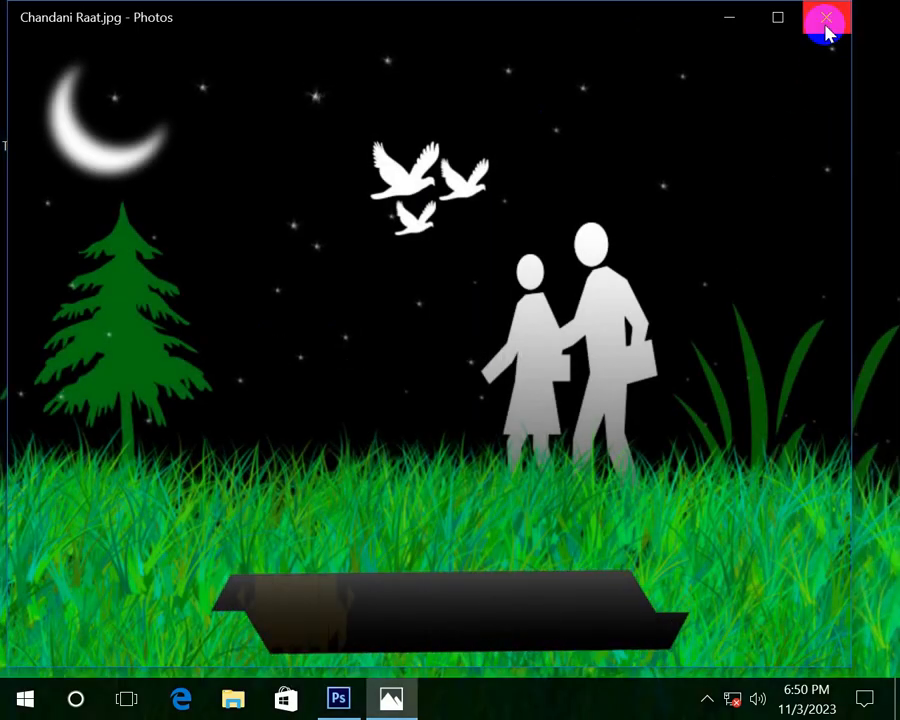
click(826, 30)
right_click(304, 182)
click(356, 240)
drag(283, 12, 16, 666)
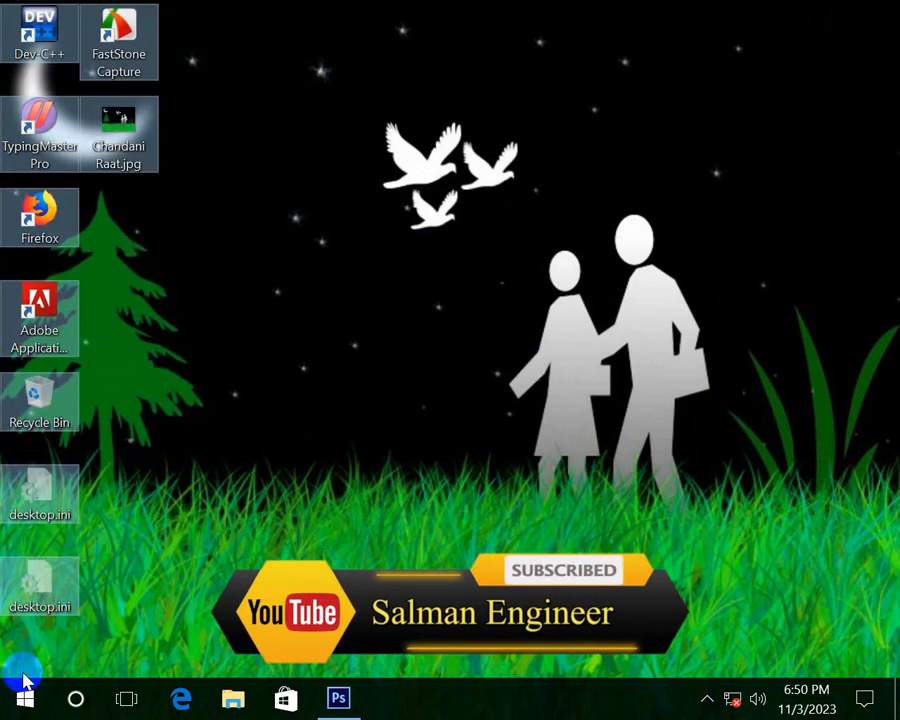